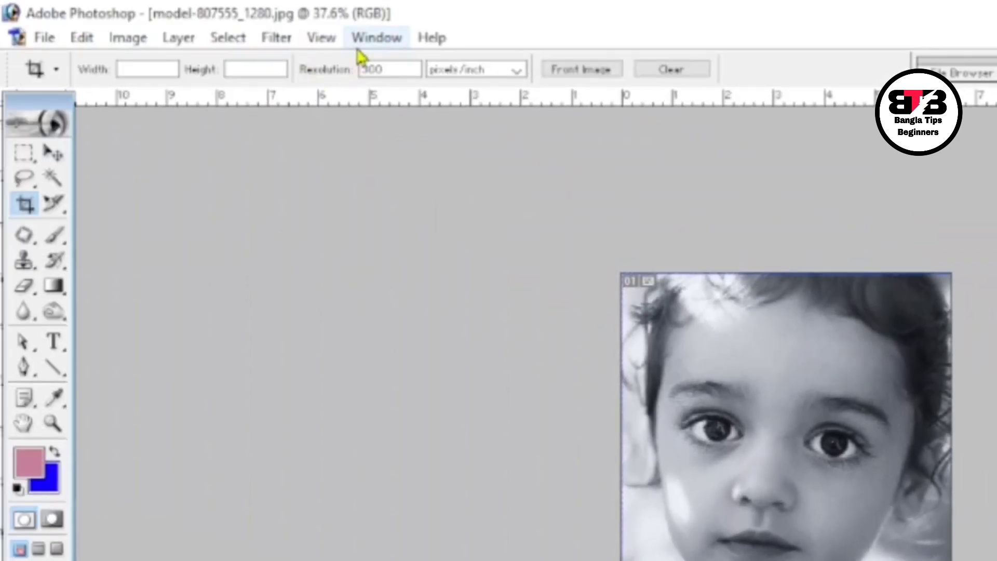
Show the layers of the photo and add a Solid Color fill layer above the background.
left_click(365, 45)
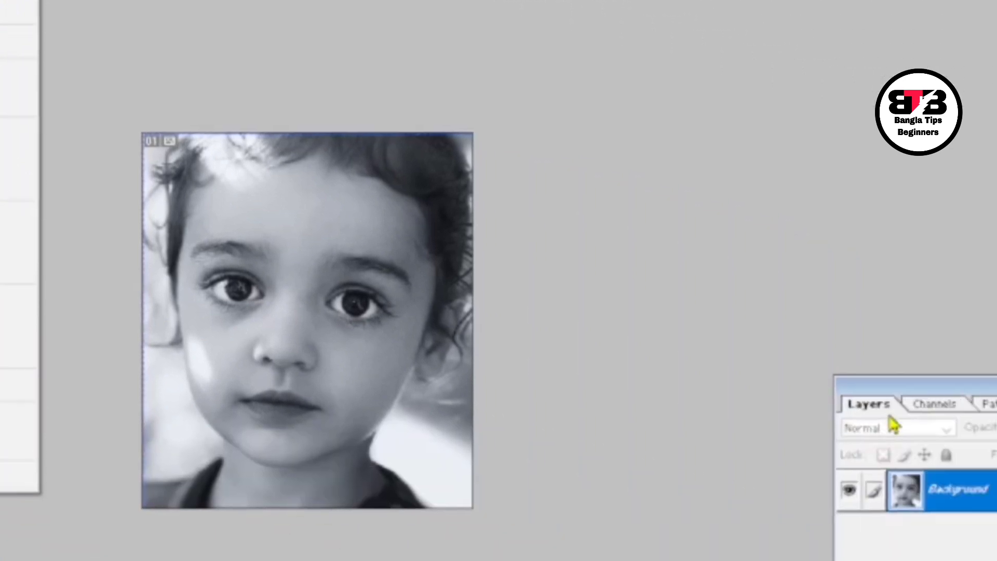
left_click(893, 309)
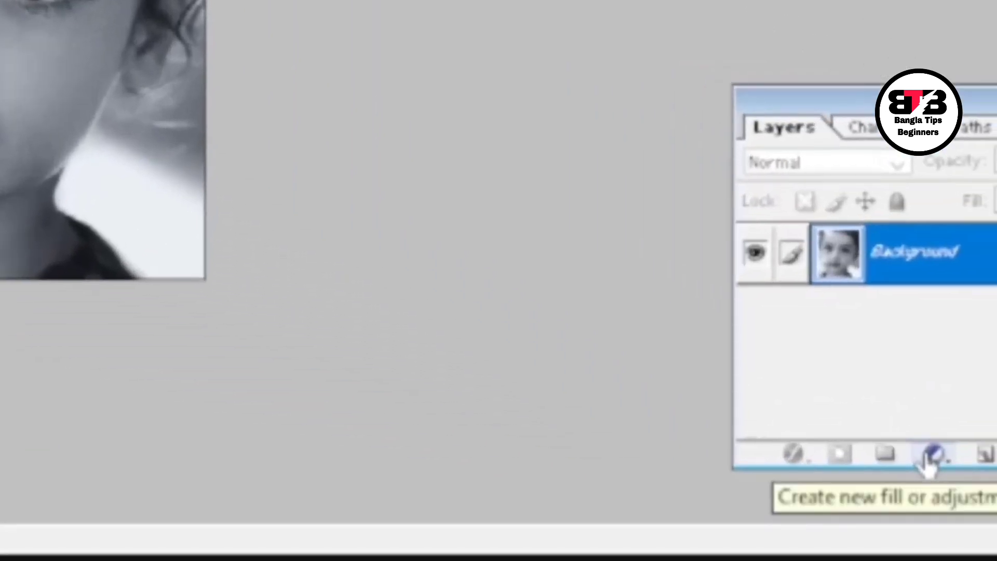
left_click(934, 456)
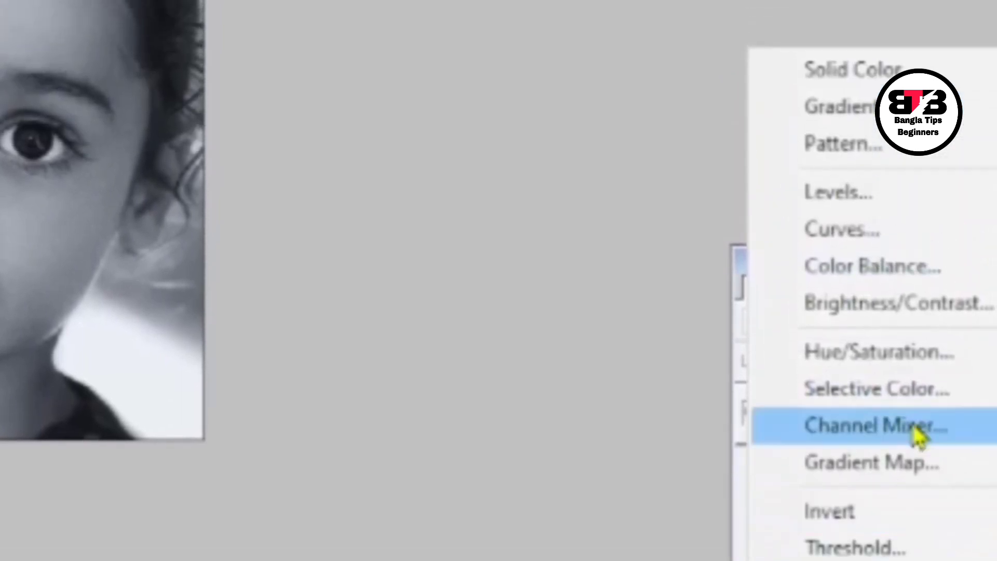
left_click(860, 71)
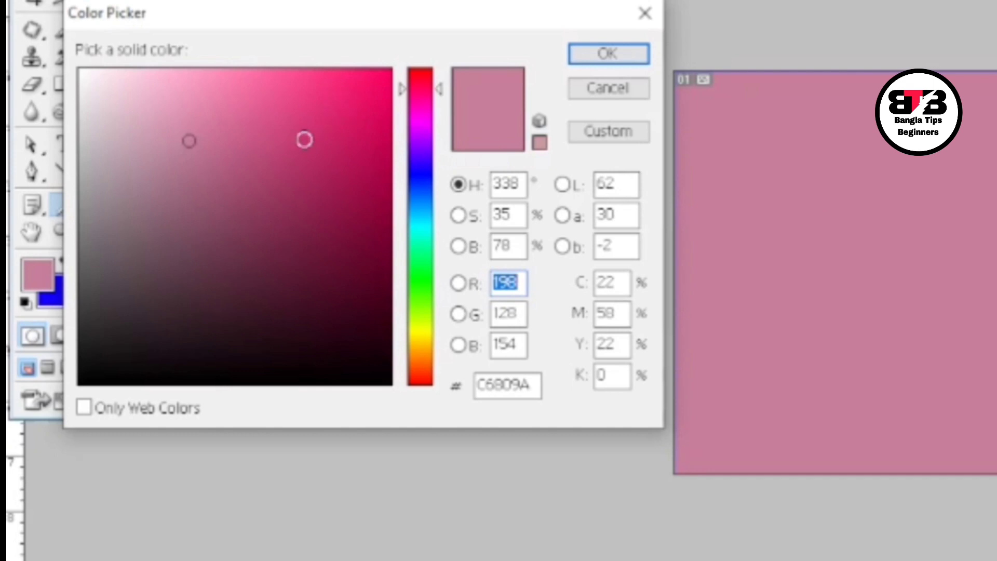
Set the fill layer's color to light orange F6C369 and invert its layer mask.
left_click(419, 344)
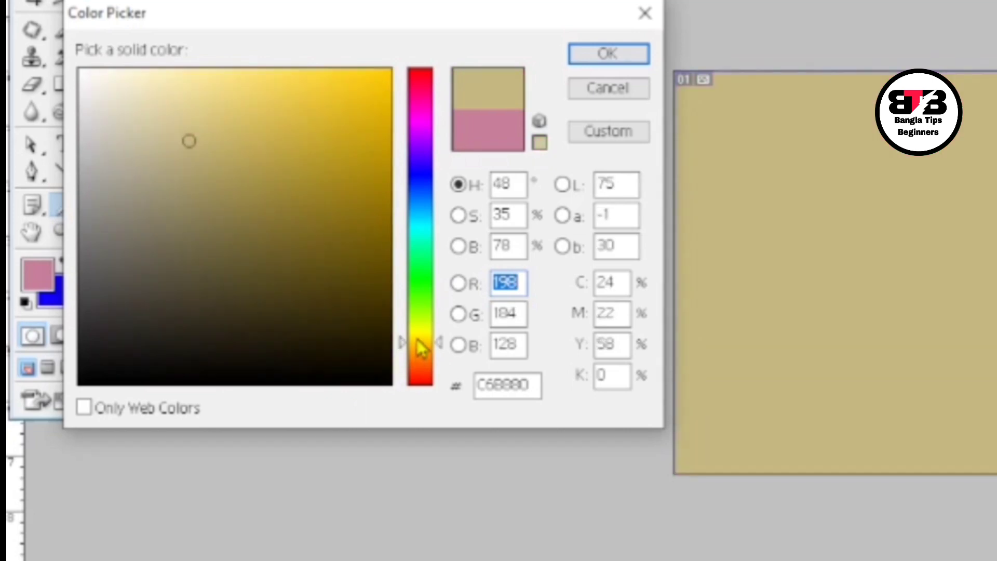
left_click(416, 351)
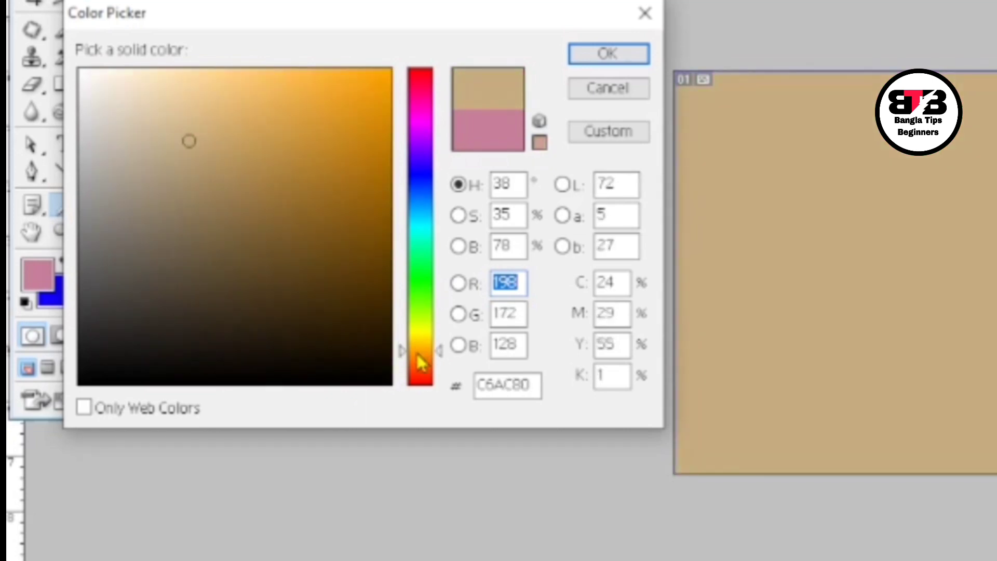
left_click(298, 100)
left_click(284, 83)
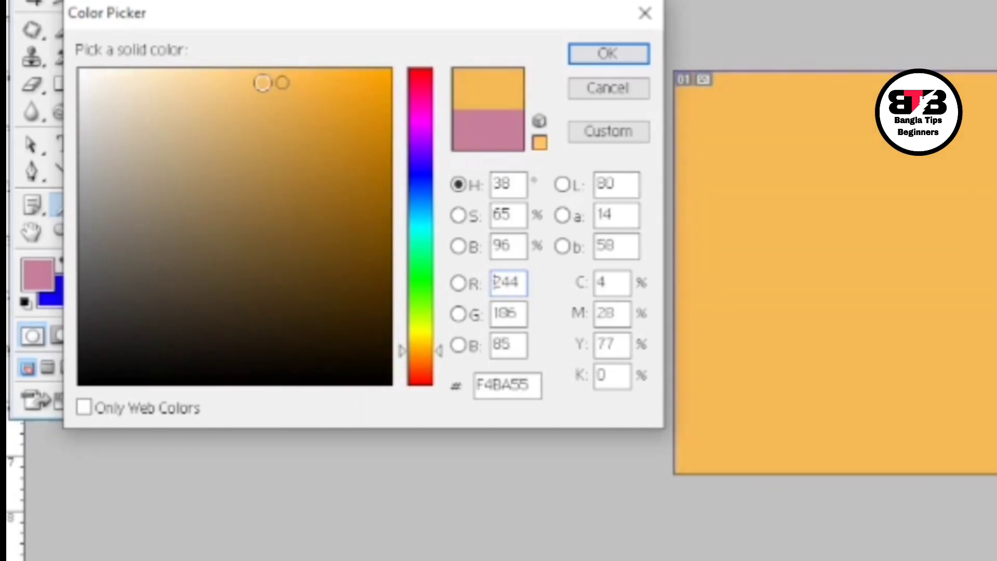
left_click(257, 81)
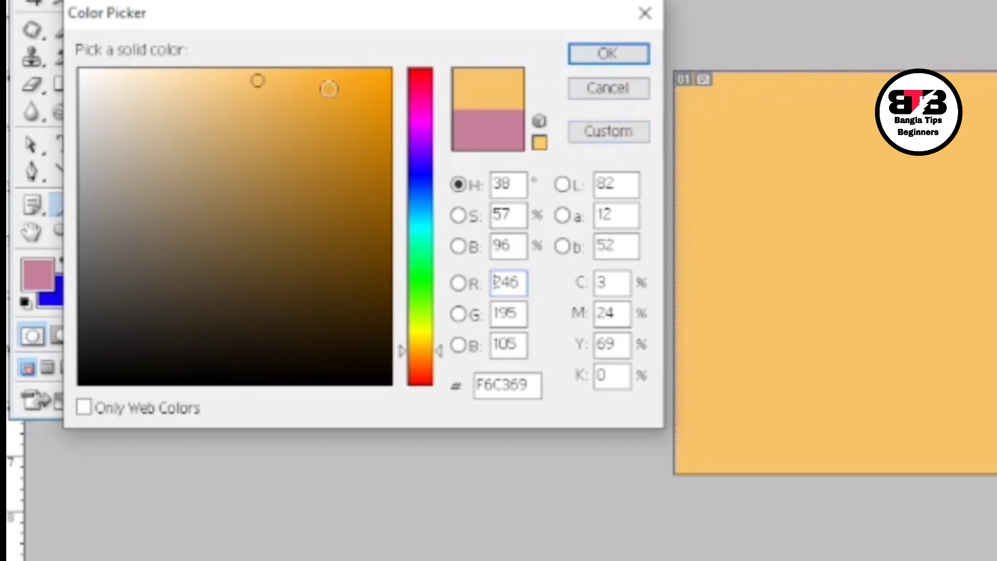
left_click(602, 56)
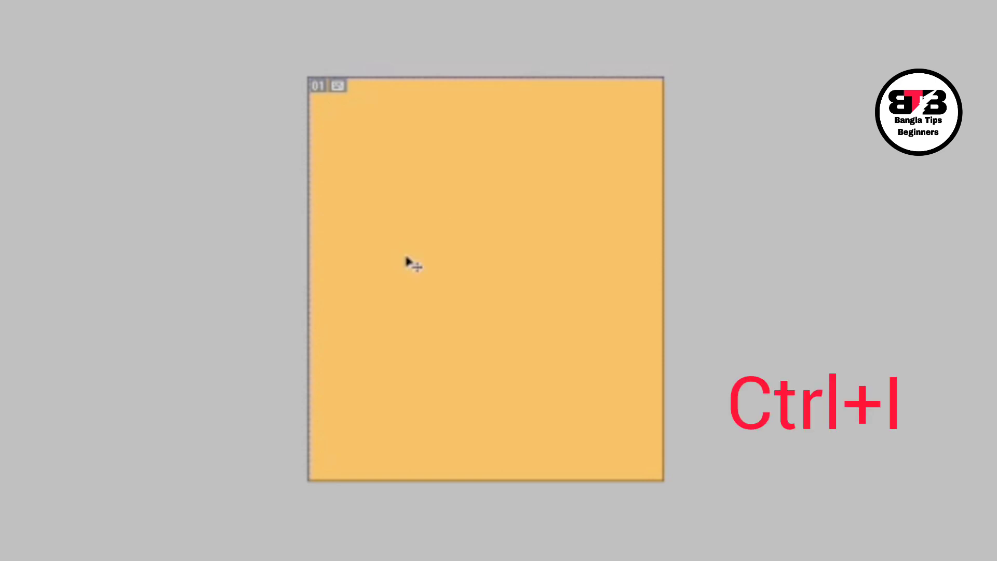
key("ctrl+i")
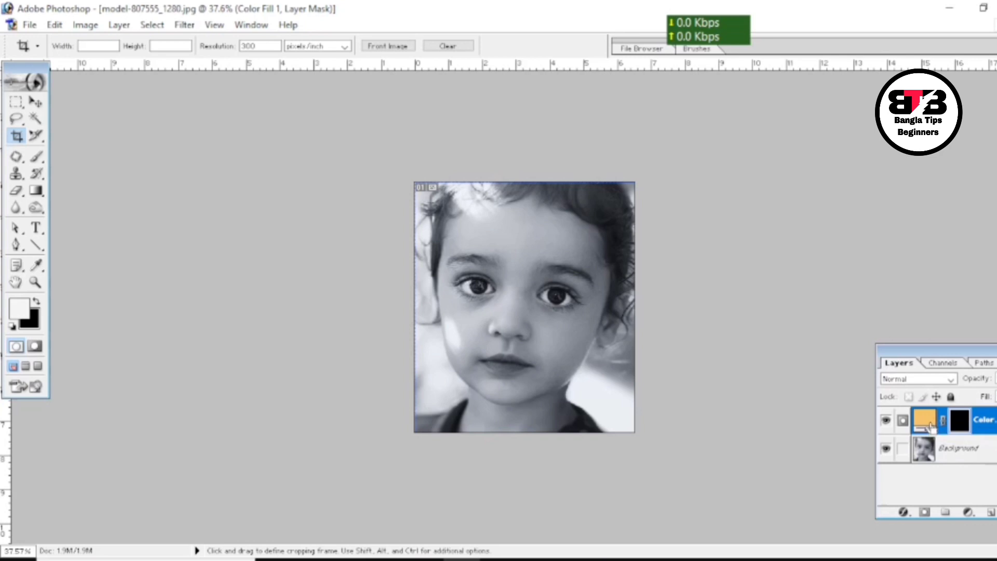
Duplicate the orange fill layer and set the copy's color to bright red with hue 10, saturation 98% and brightness 99%.
key("ctrl+j")
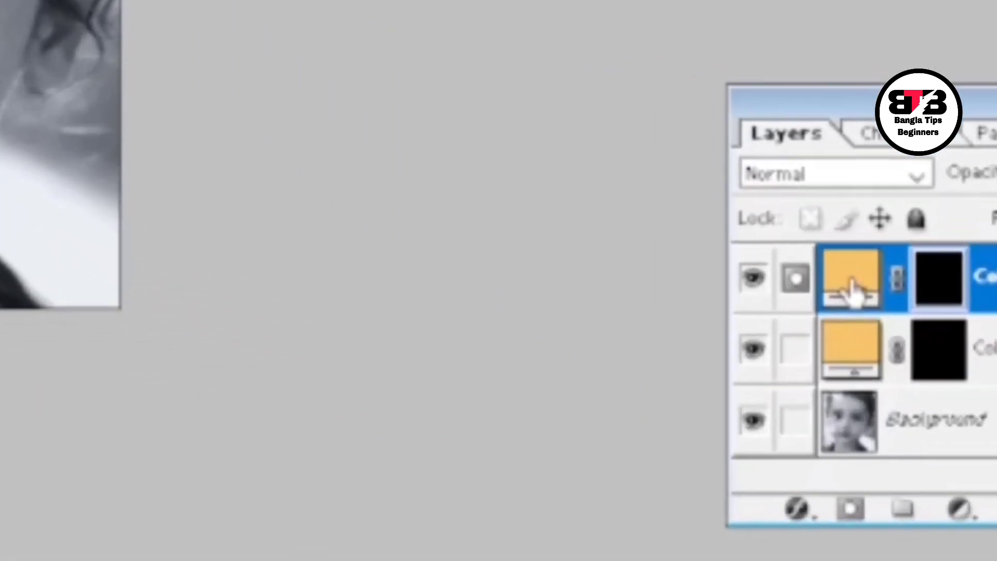
left_click(854, 293)
double_click(855, 293)
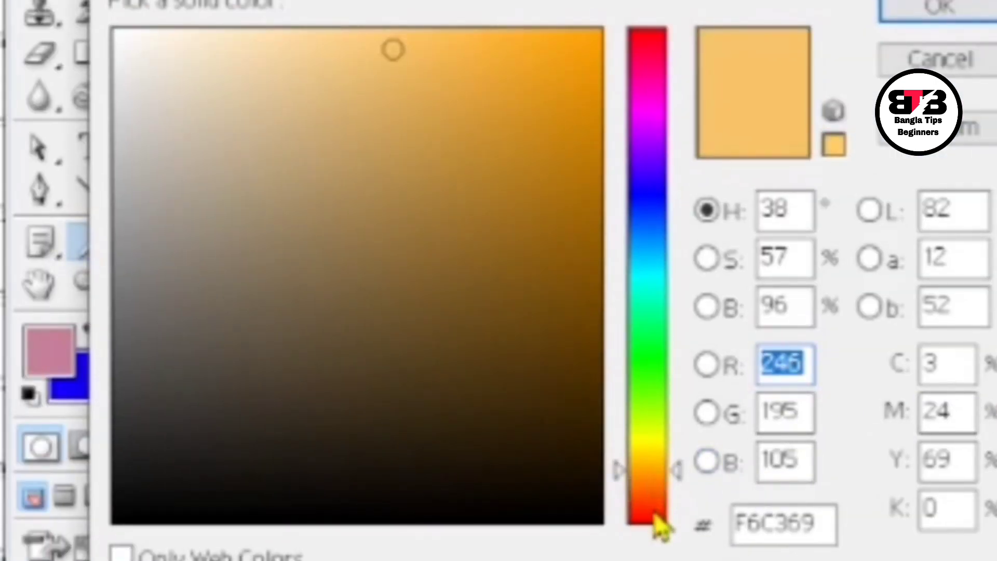
left_click(655, 515)
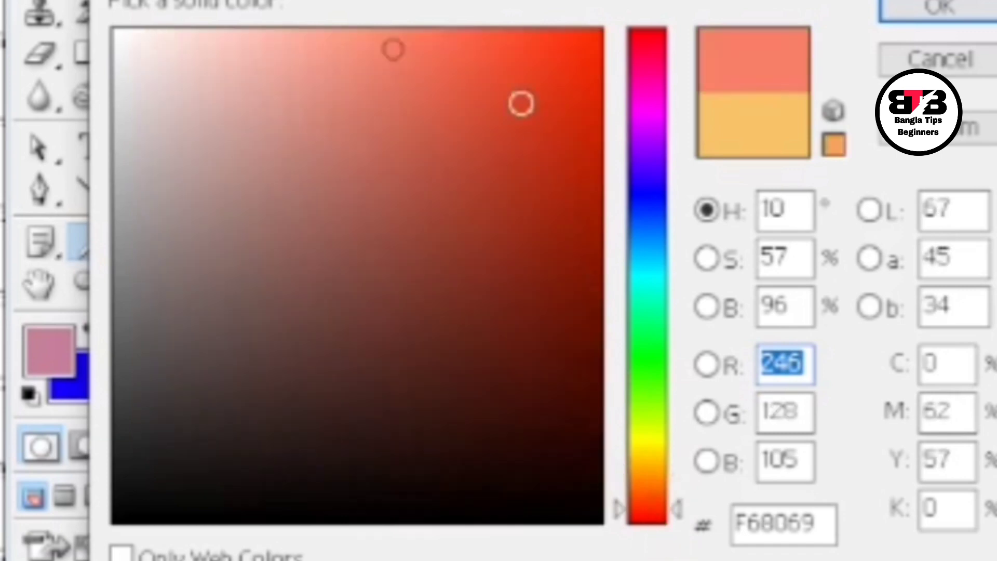
left_click_drag(545, 46, 589, 50)
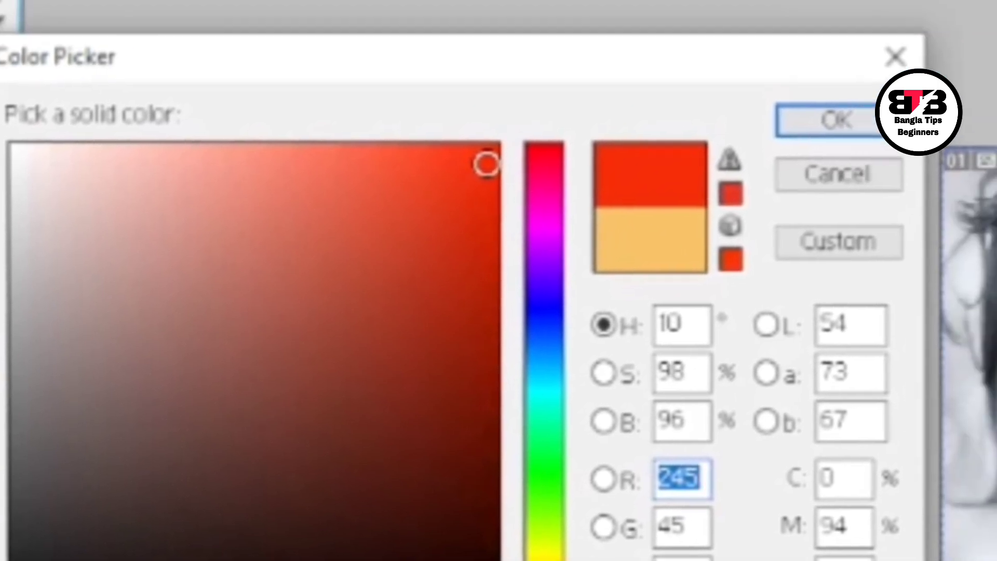
left_click_drag(487, 165, 485, 147)
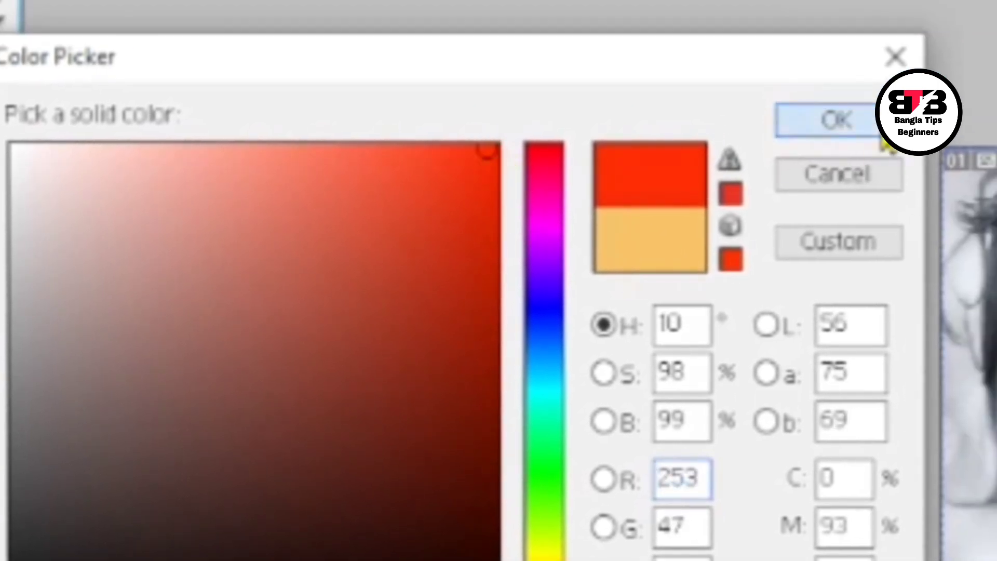
left_click(838, 120)
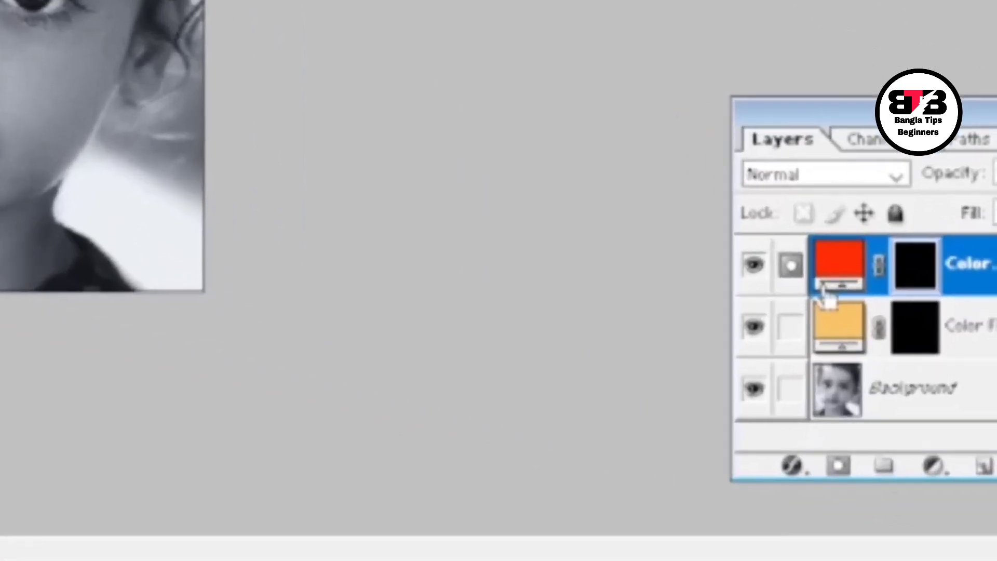
Duplicate the red fill layer and set the copy's color to bright green 54FF00.
key("ctrl+j")
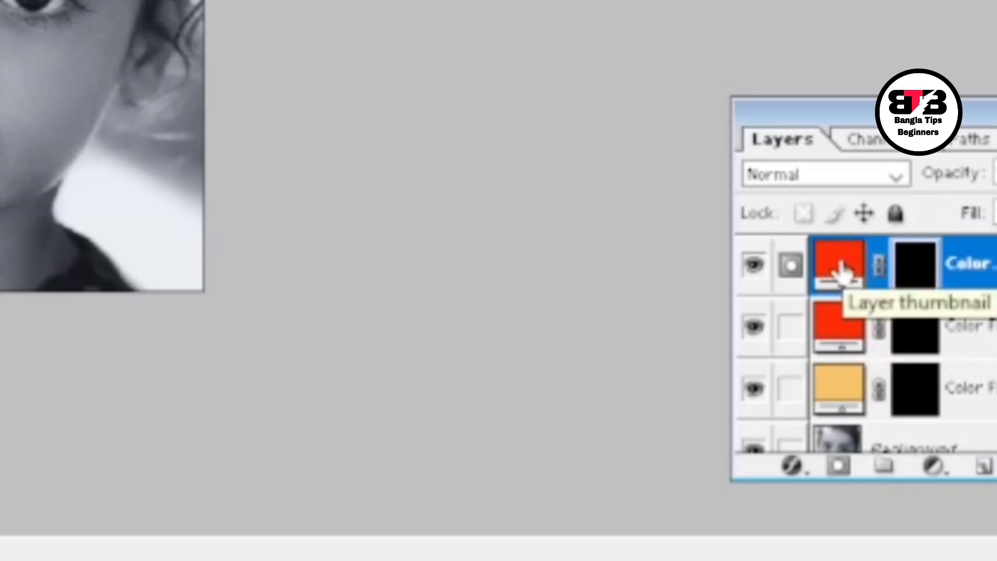
double_click(841, 270)
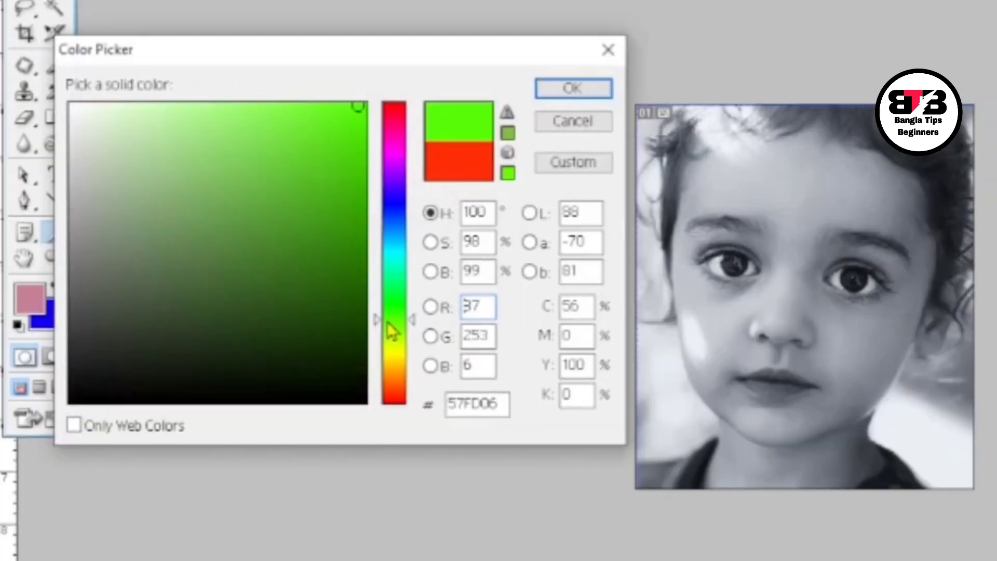
left_click(366, 104)
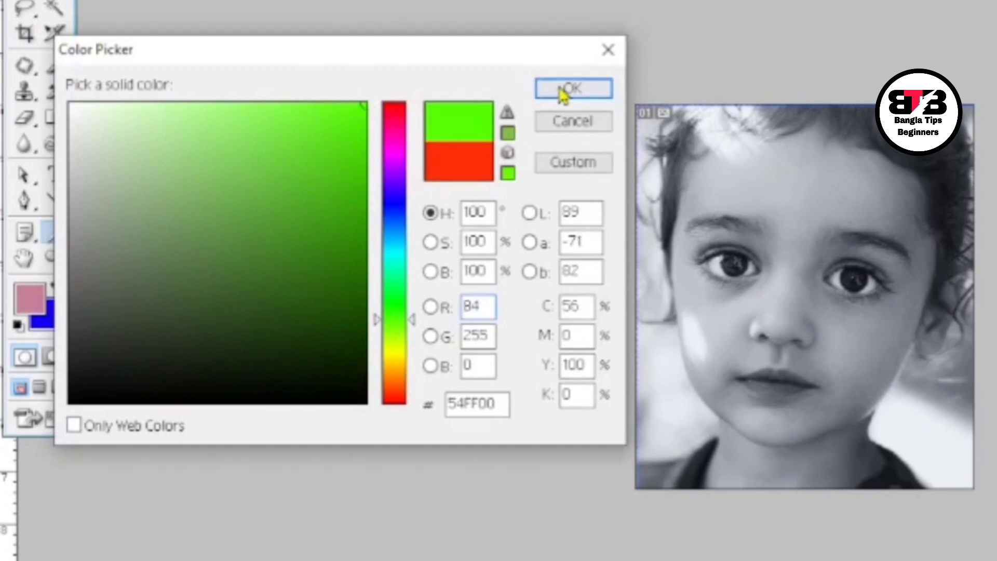
left_click(571, 88)
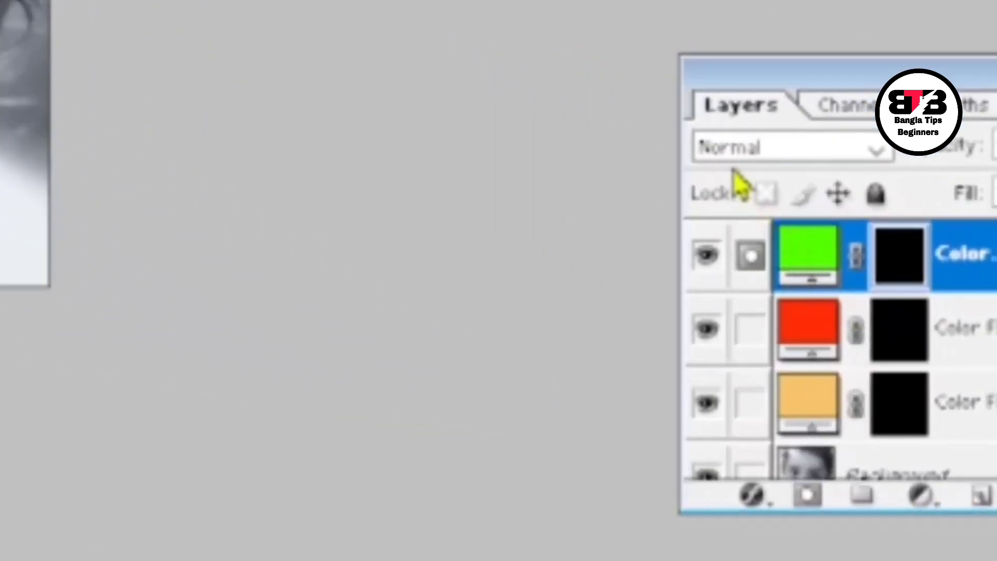
Set the blending mode of the green, red and orange fill layers to Color.
left_click(780, 152)
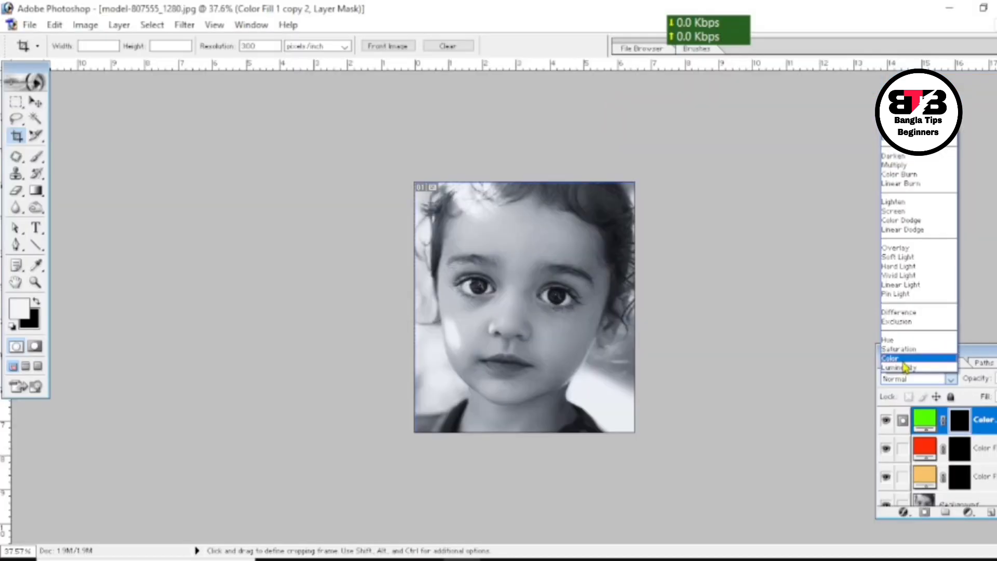
left_click(904, 363)
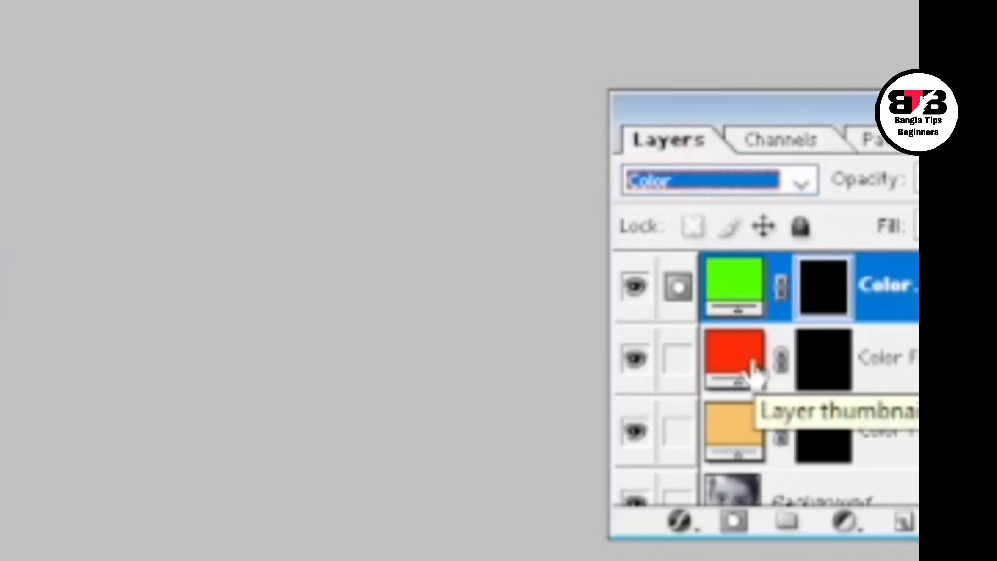
left_click(736, 356)
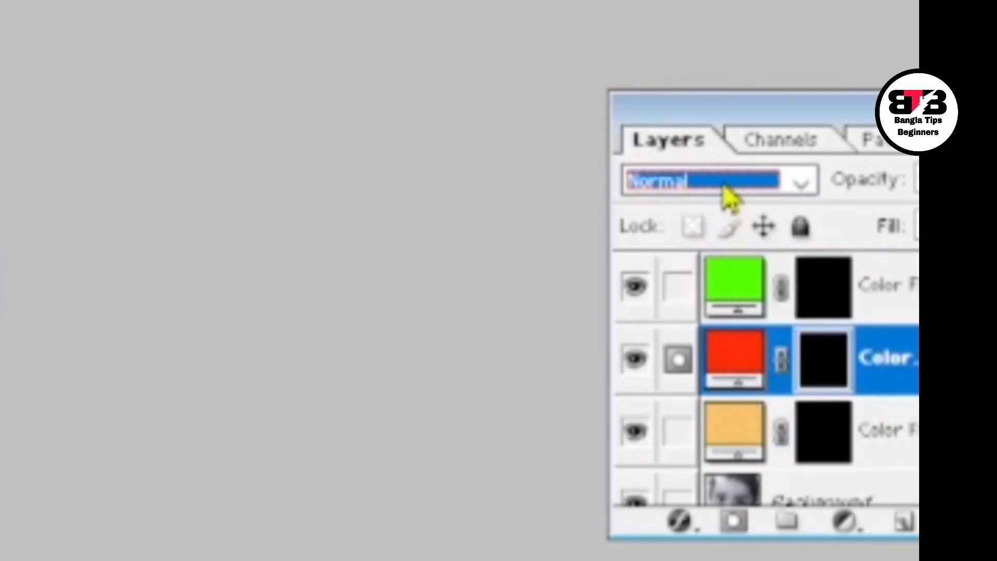
left_click(730, 200)
left_click(687, 137)
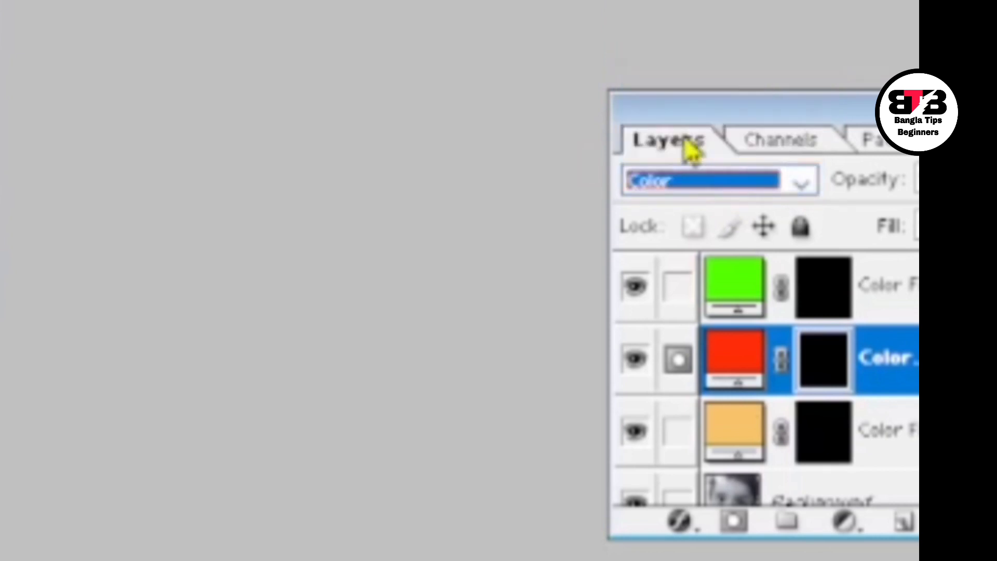
left_click(753, 435)
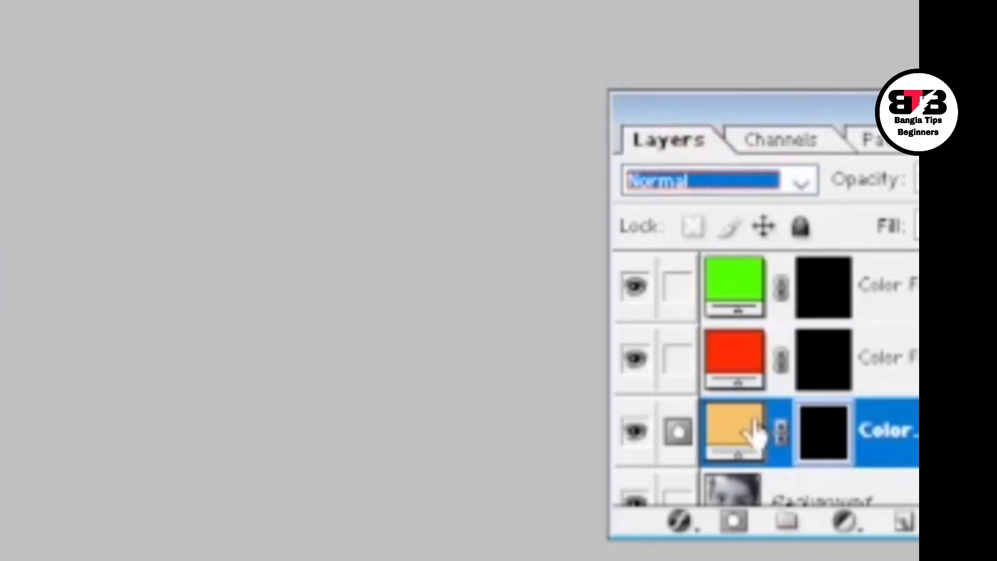
left_click(778, 192)
left_click(695, 129)
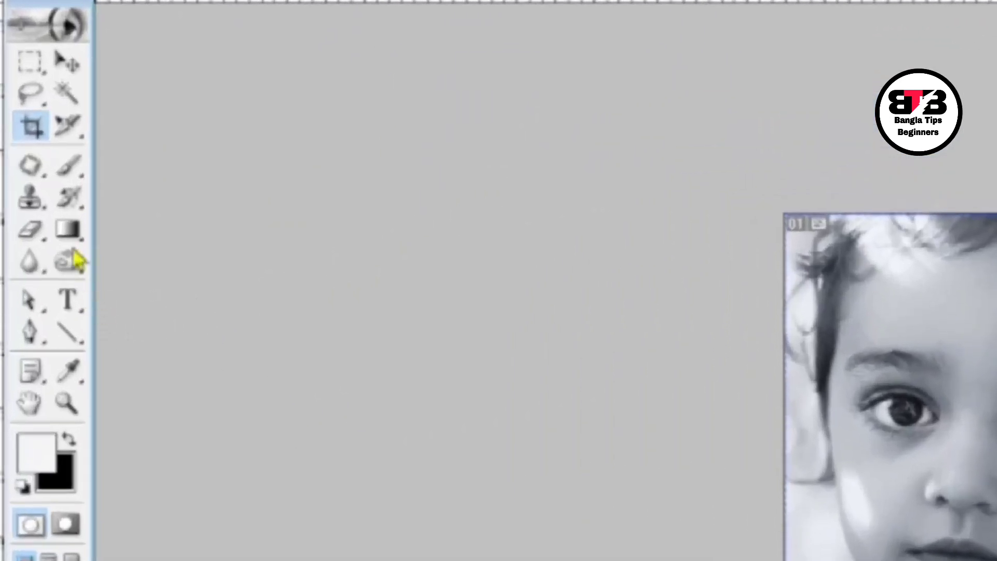
Activate the Brush tool and set both its opacity and flow to 100%.
left_click_drag(75, 180, 159, 176)
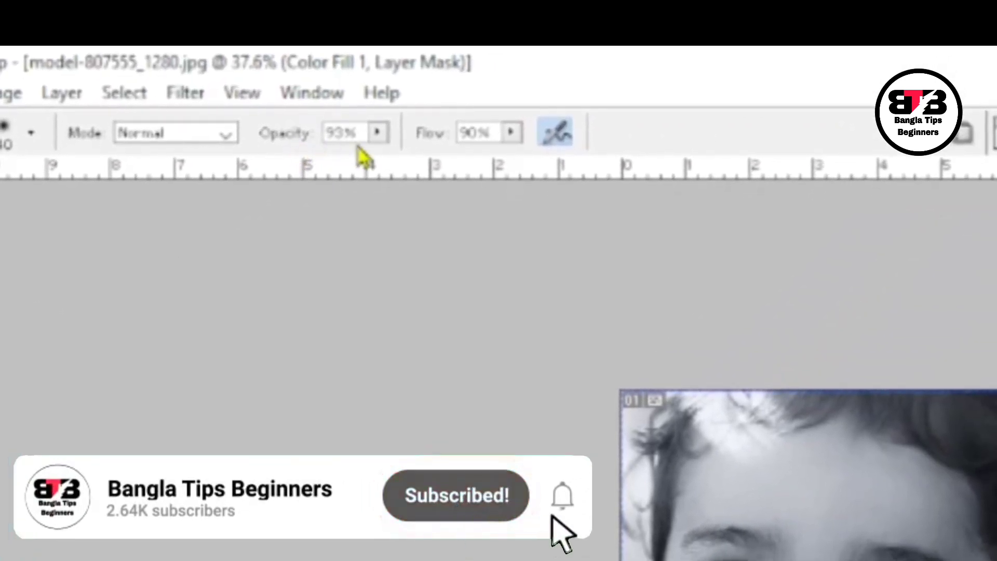
left_click(376, 138)
left_click_drag(381, 176, 408, 179)
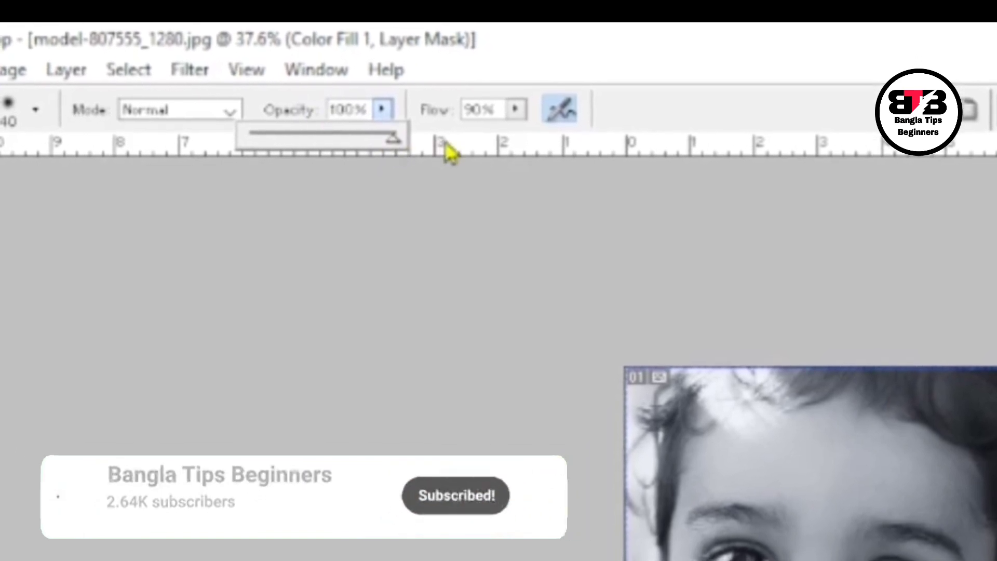
left_click(515, 114)
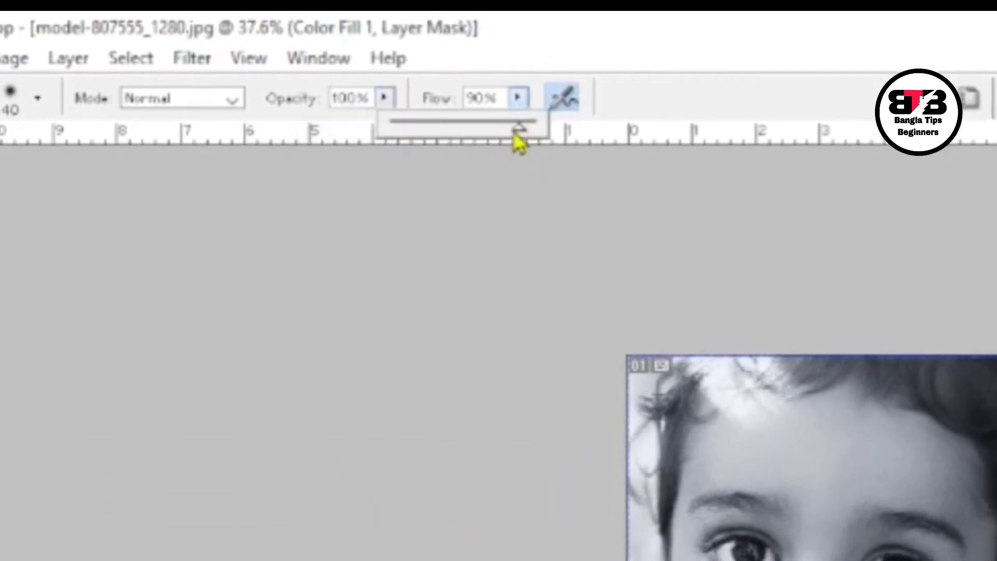
left_click_drag(519, 139, 552, 140)
Choose the soft round 17 px brush preset for the Brush tool and enlarge it to 20 px.
right_click(49, 315)
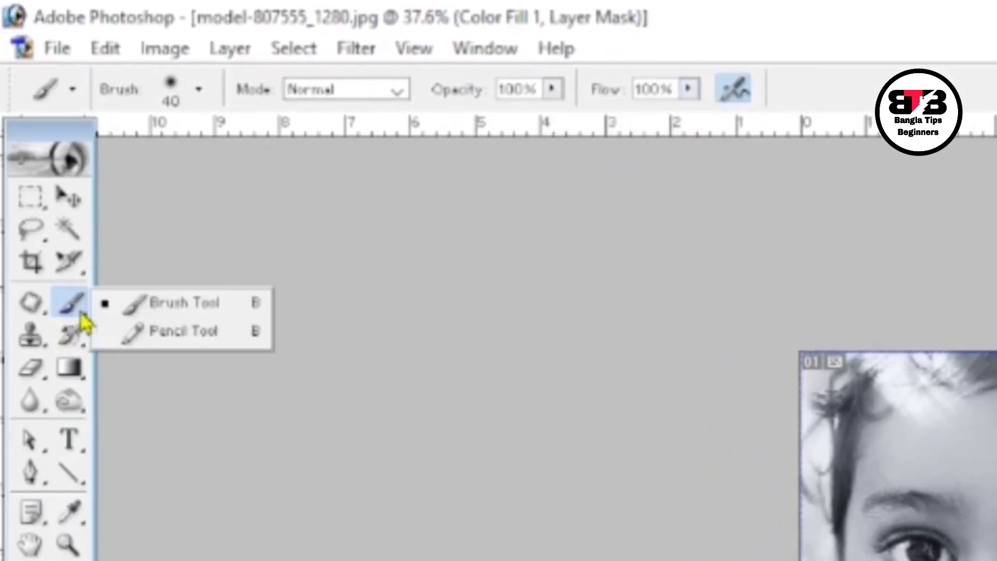
left_click(119, 305)
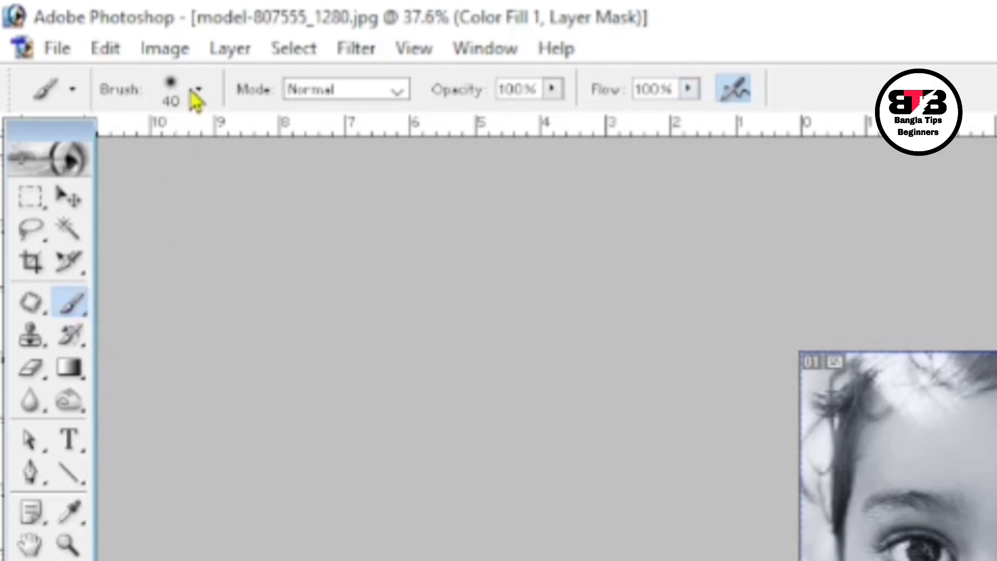
left_click(200, 91)
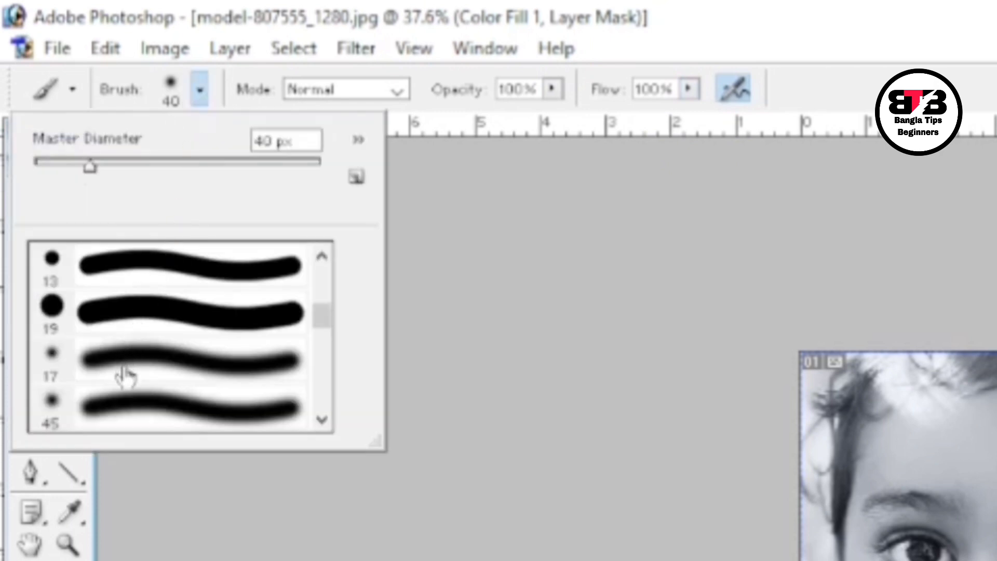
scroll(123, 374, "down", 1)
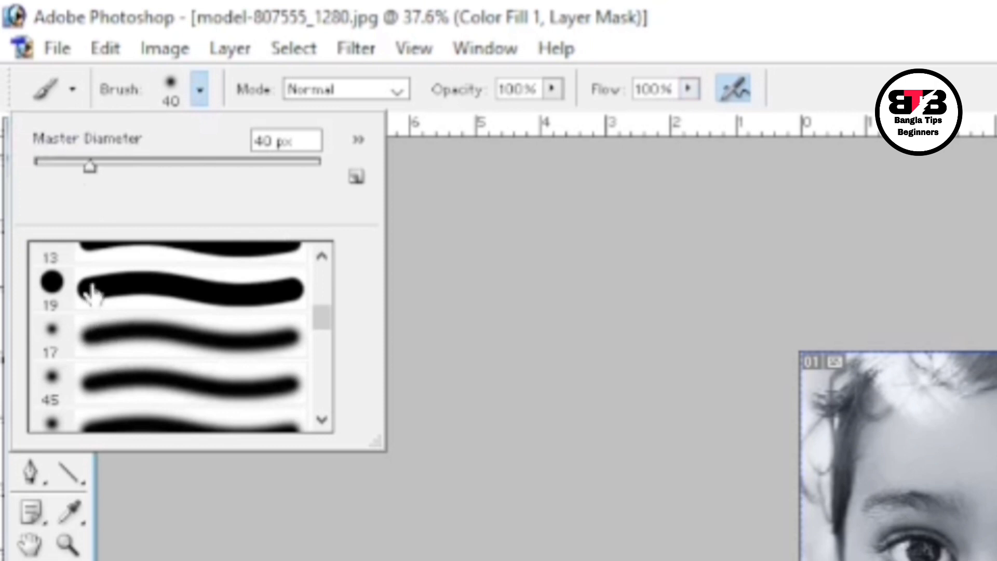
left_click(86, 353)
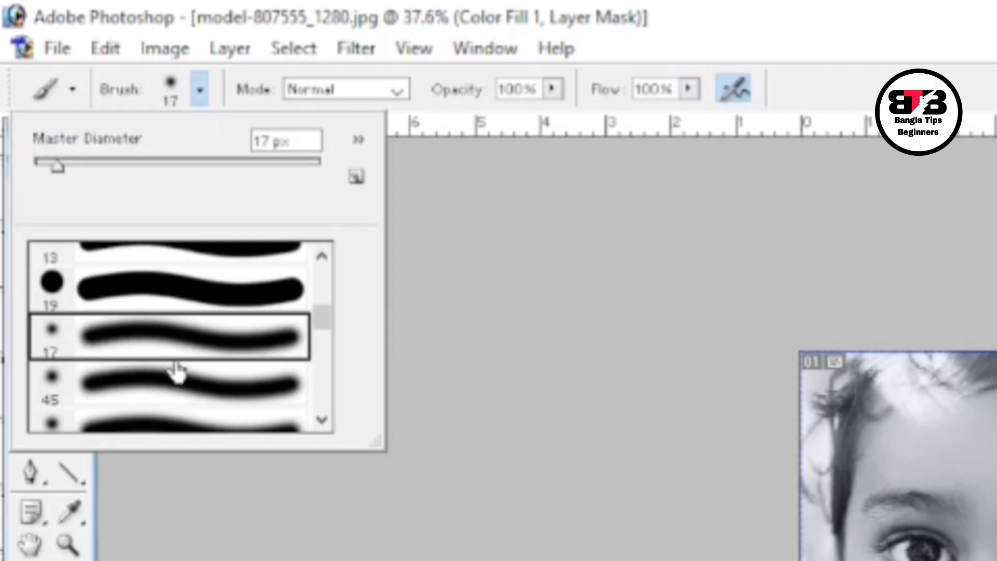
left_click(535, 518)
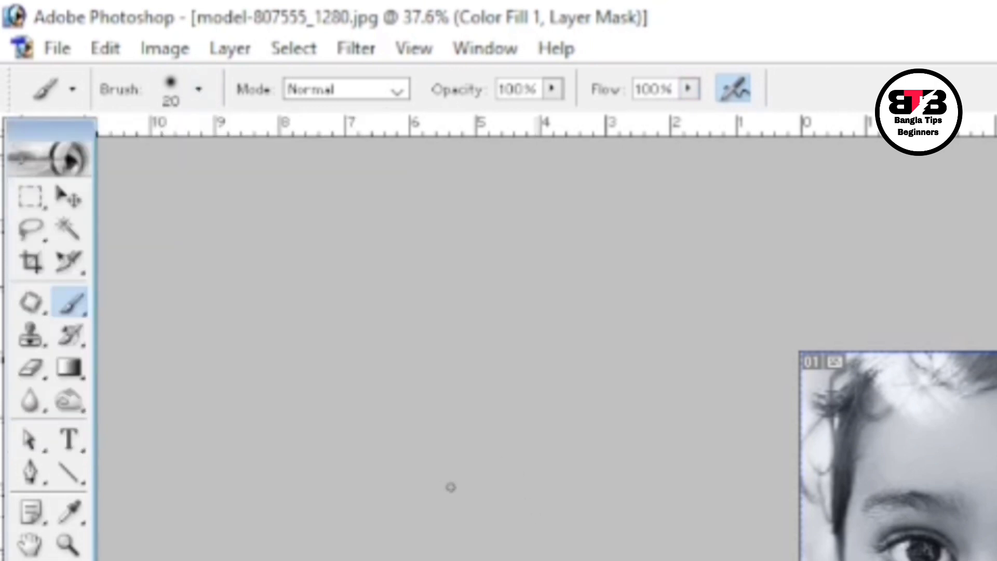
Adjust the soft round brush to a size of 150 px for covering the large skin areas.
key("bracketright")
key("bracketright")
key("bracketright")
key("bracketright")
key("bracketright")
key("bracketright")
key("bracketright")
key("bracketright")
key("bracketright")
key("bracketright")
key("bracketright")
key("bracketright")
key("bracketright")
key("bracketright")
key("bracketright")
key("bracketright")
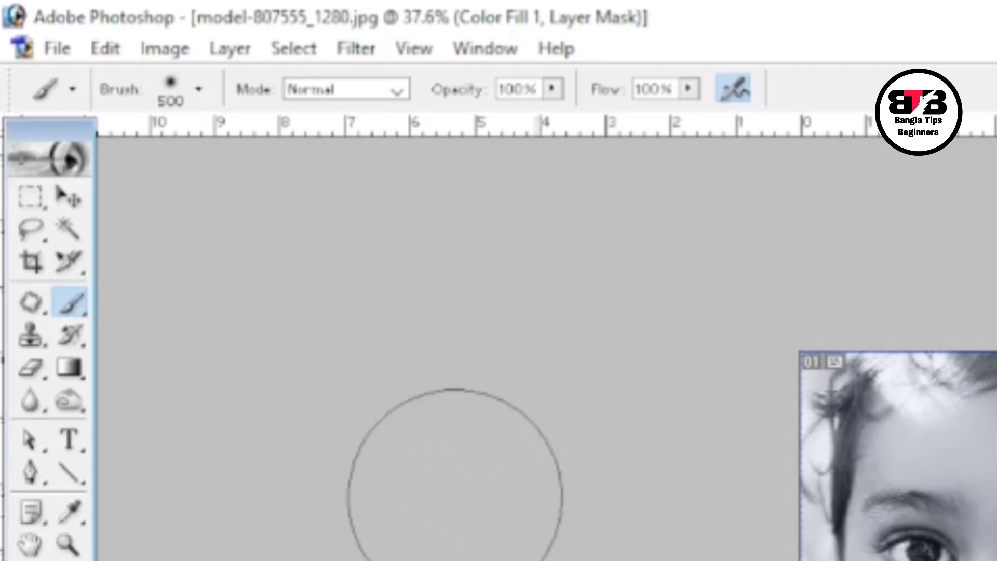
key("bracketleft")
key("bracketleft")
key("bracketleft")
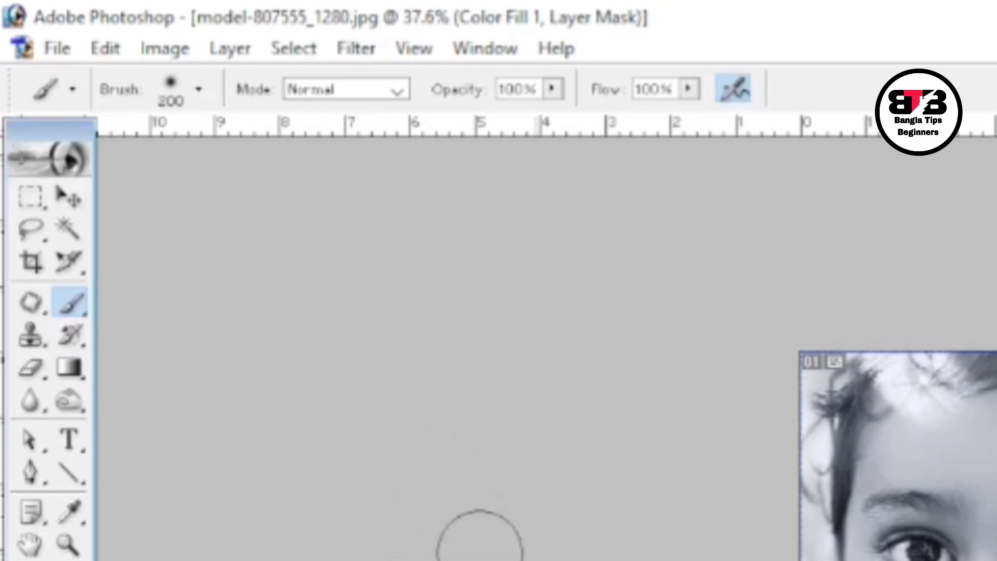
key("bracketright")
key("bracketright")
key("bracketleft")
key("bracketleft")
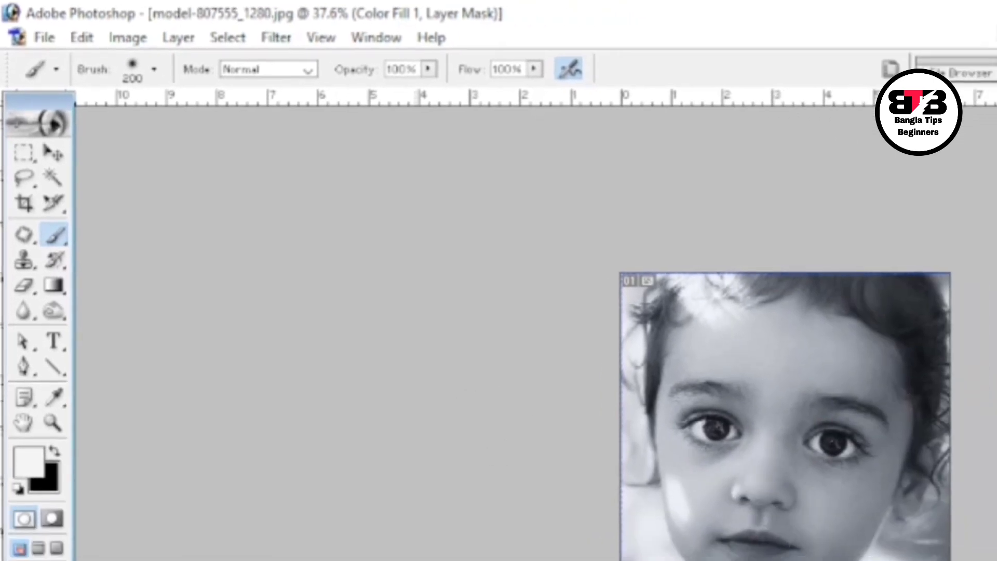
key("bracketleft")
key("bracketleft")
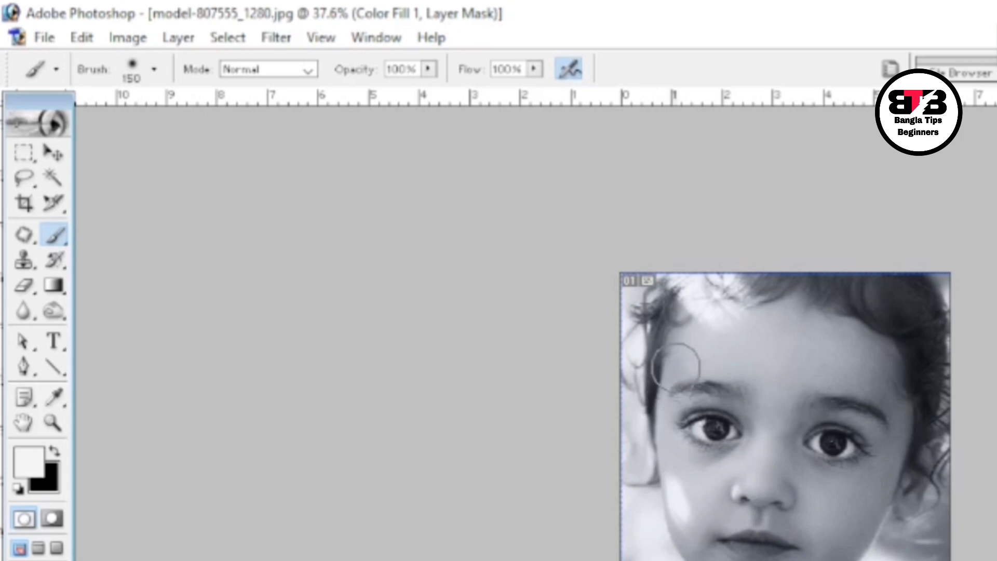
Paint on the orange fill layer's mask over the child's forehead, nose, cheeks, chin and neck, working around the eyes and lips.
left_click(678, 364)
mouse_move(678, 364)
left_mouse_down()
mouse_move(687, 345)
mouse_move(727, 322)
mouse_move(876, 358)
left_mouse_up()
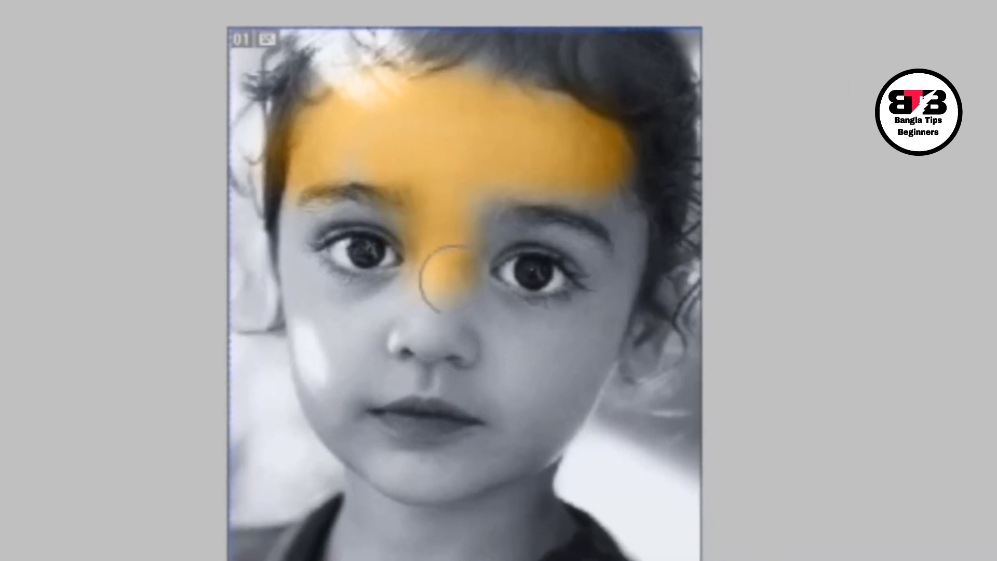
left_click_drag(629, 368, 699, 464)
mouse_move(531, 385)
left_mouse_down()
mouse_move(525, 427)
mouse_move(508, 454)
mouse_move(446, 476)
mouse_move(378, 470)
left_mouse_up()
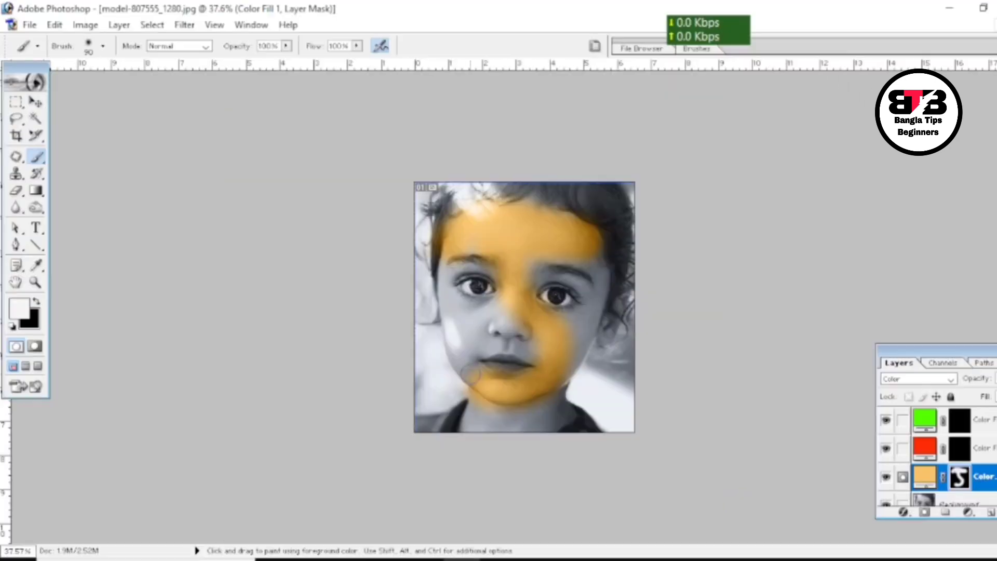
left_click_drag(461, 357, 446, 295)
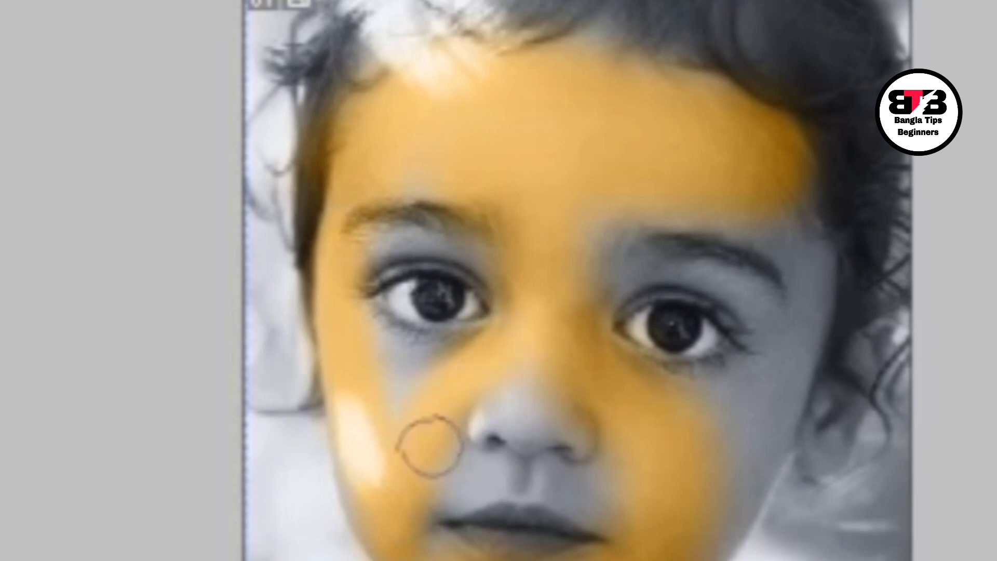
mouse_move(428, 445)
left_mouse_down()
mouse_move(476, 471)
mouse_move(579, 467)
mouse_move(634, 482)
mouse_move(519, 421)
mouse_move(482, 418)
mouse_move(502, 402)
mouse_move(600, 405)
mouse_move(639, 431)
mouse_move(530, 428)
mouse_move(384, 373)
mouse_move(505, 397)
left_mouse_up()
left_click_drag(636, 432, 712, 431)
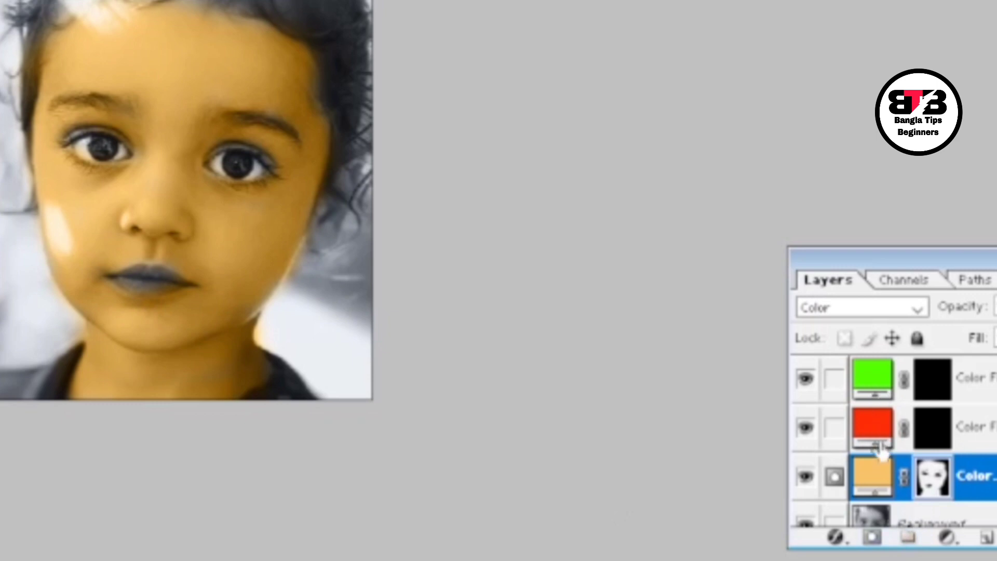
Select the red fill layer and paint the child's lips on its mask with a smaller brush.
left_click(858, 439)
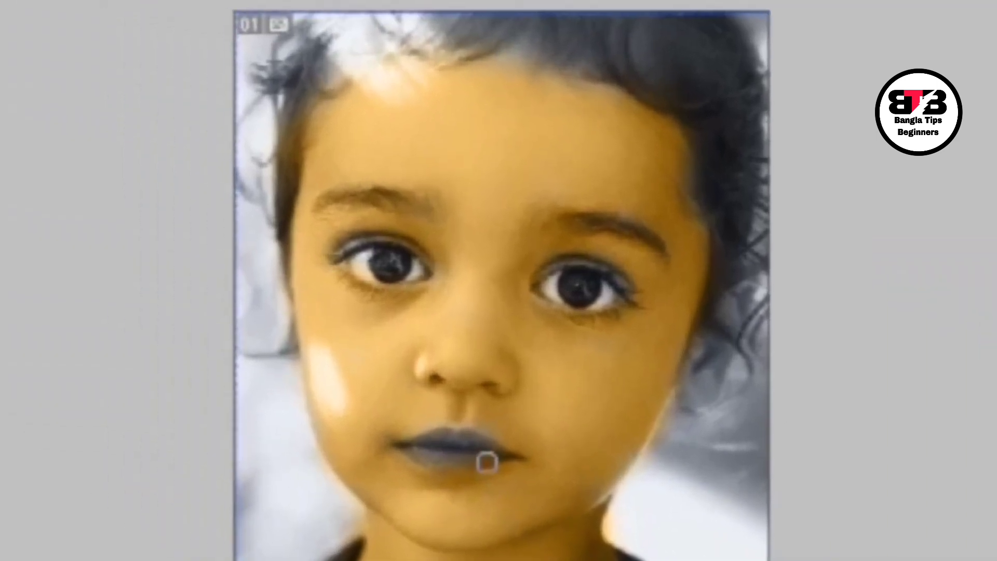
mouse_move(487, 463)
left_mouse_down()
mouse_move(431, 467)
mouse_move(404, 449)
mouse_move(435, 461)
mouse_move(411, 460)
mouse_move(406, 447)
mouse_move(496, 453)
left_mouse_up()
key("bracketleft")
key("bracketleft")
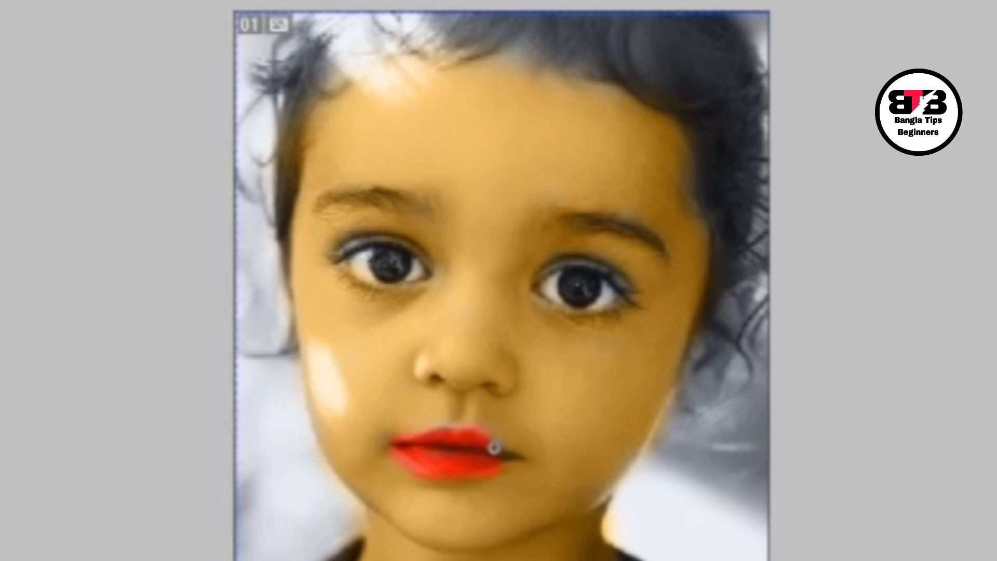
mouse_move(494, 448)
left_mouse_down()
mouse_move(514, 460)
mouse_move(485, 471)
mouse_move(505, 462)
left_mouse_up()
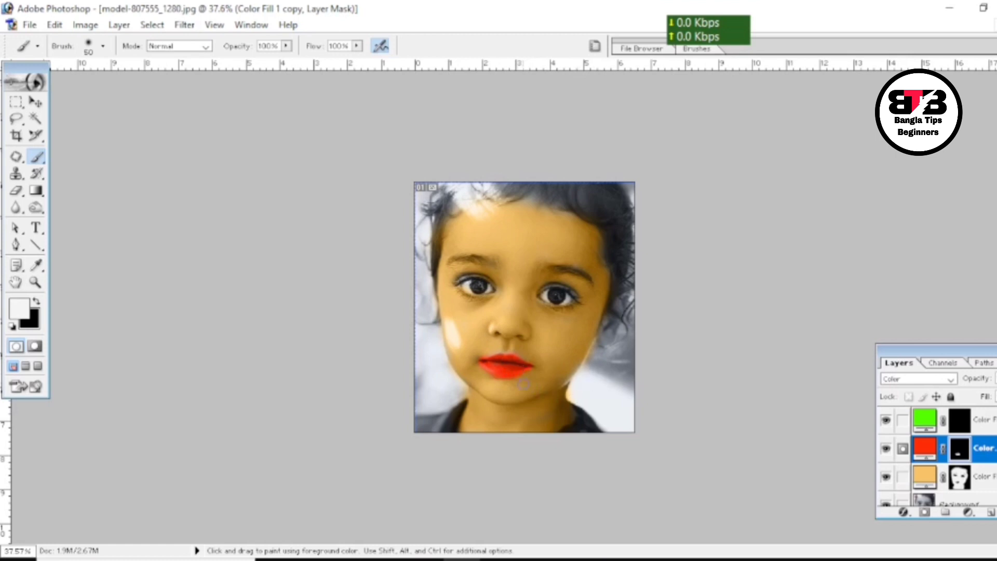
key("bracketleft")
key("bracketleft")
scroll(512, 373, "up", 1)
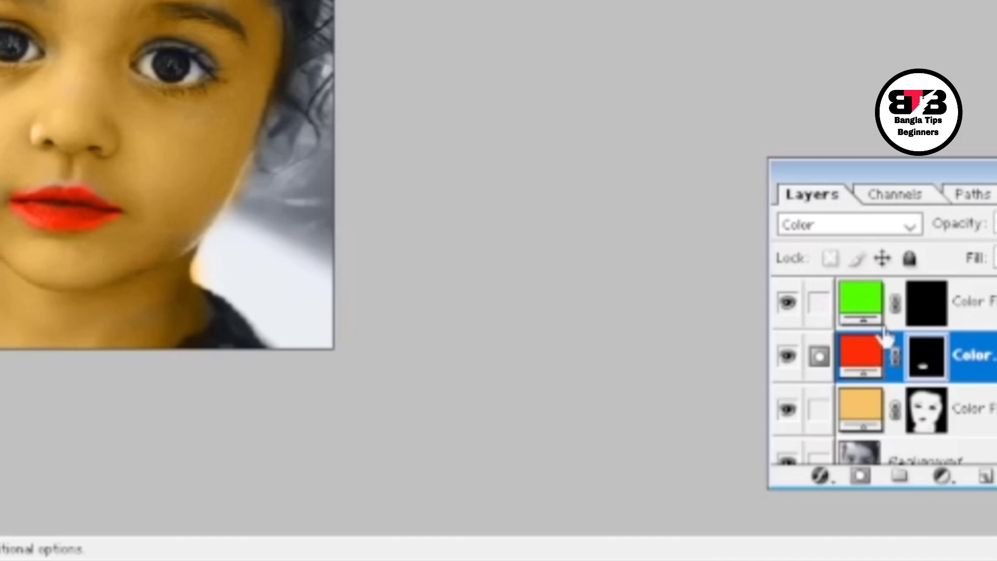
Select the green fill layer and paint the shirt on both sides of the neck on its mask.
left_click(854, 314)
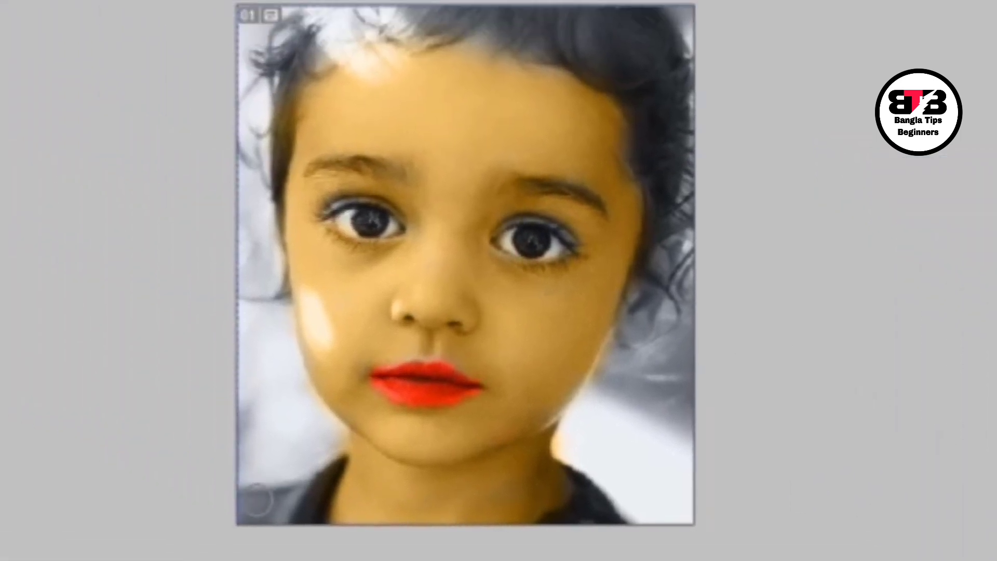
mouse_move(254, 500)
left_mouse_down()
mouse_move(250, 515)
mouse_move(283, 517)
mouse_move(328, 472)
mouse_move(289, 492)
left_mouse_up()
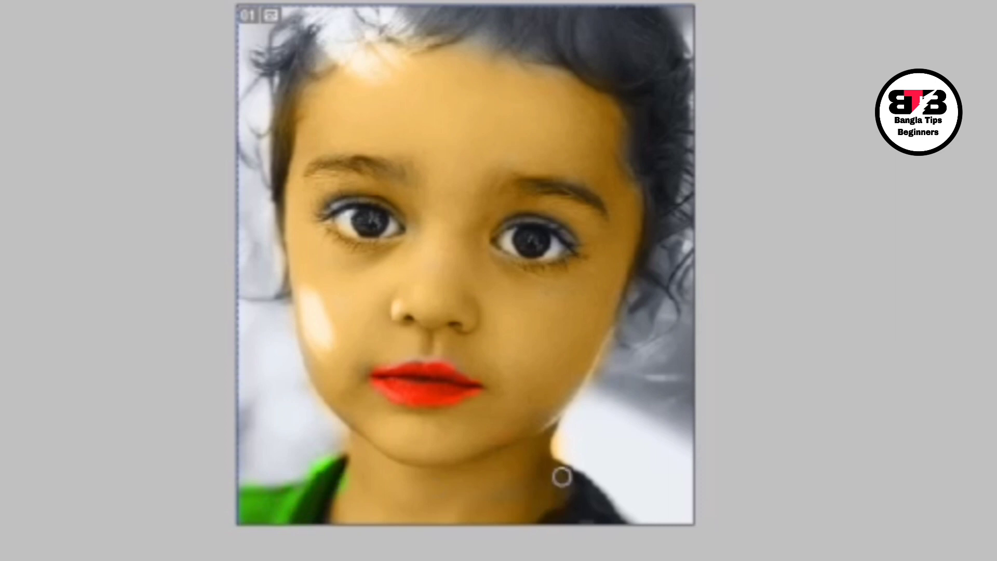
left_click_drag(561, 474, 586, 475)
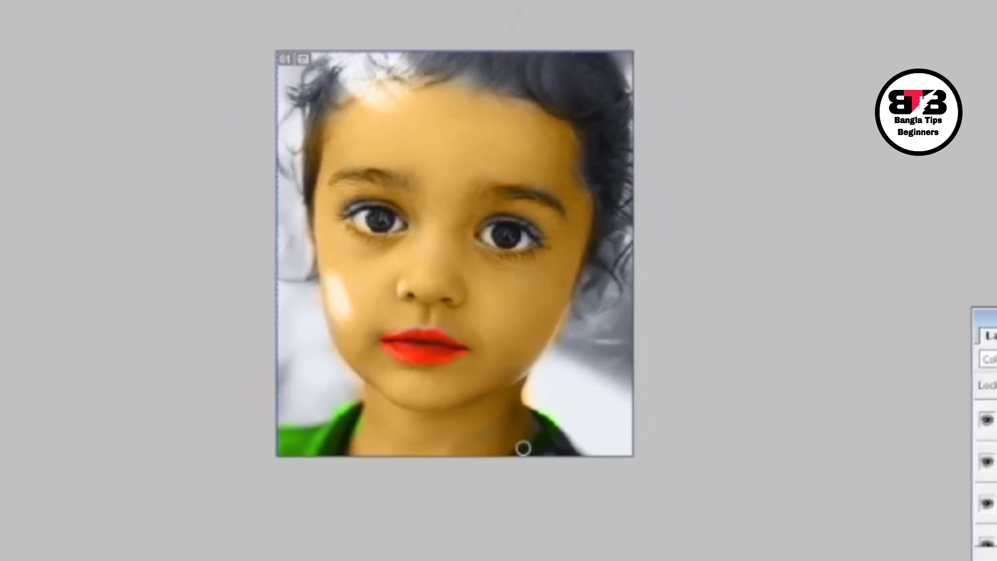
mouse_move(543, 410)
left_mouse_down()
mouse_move(524, 421)
mouse_move(551, 420)
mouse_move(521, 414)
mouse_move(526, 393)
left_mouse_up()
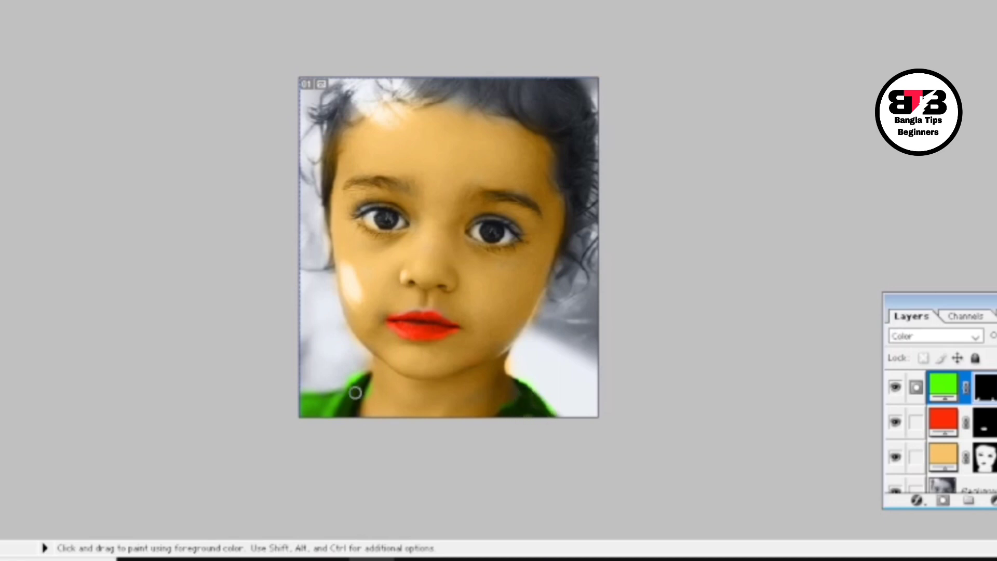
left_click_drag(355, 393, 349, 411)
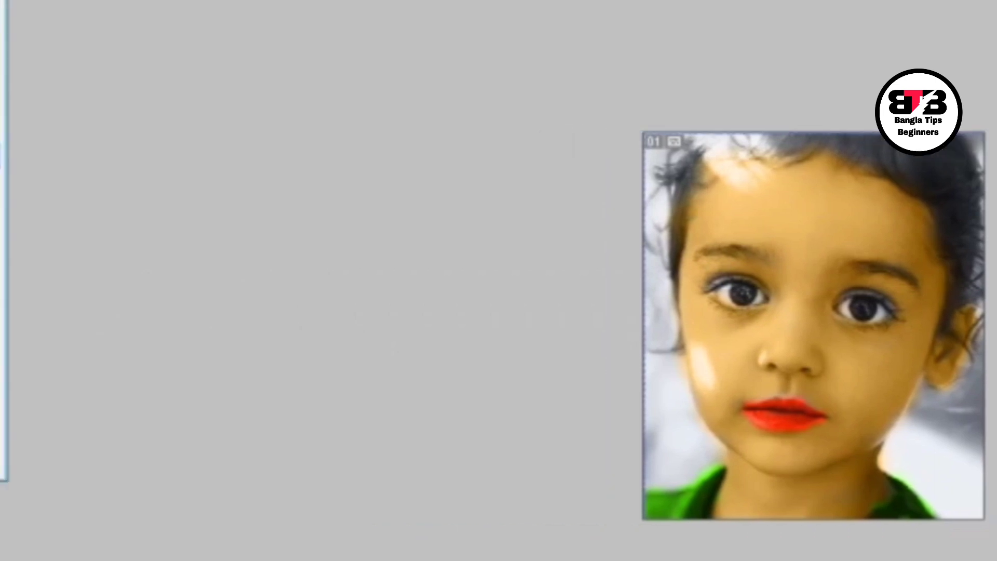
Choose the Brush tool again and paint over the hairline and the eyebrow on the picture's left side.
right_click(7, 162)
left_click(31, 181)
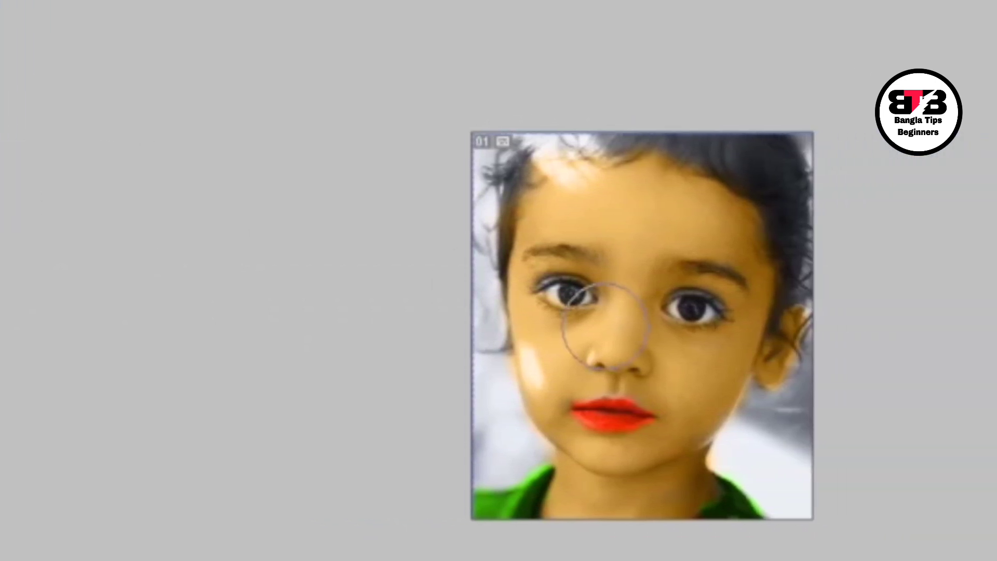
mouse_move(564, 155)
left_mouse_down()
mouse_move(639, 143)
mouse_move(684, 166)
mouse_move(712, 214)
mouse_move(712, 196)
mouse_move(676, 149)
mouse_move(507, 143)
mouse_move(431, 174)
mouse_move(416, 203)
mouse_move(416, 252)
left_mouse_up()
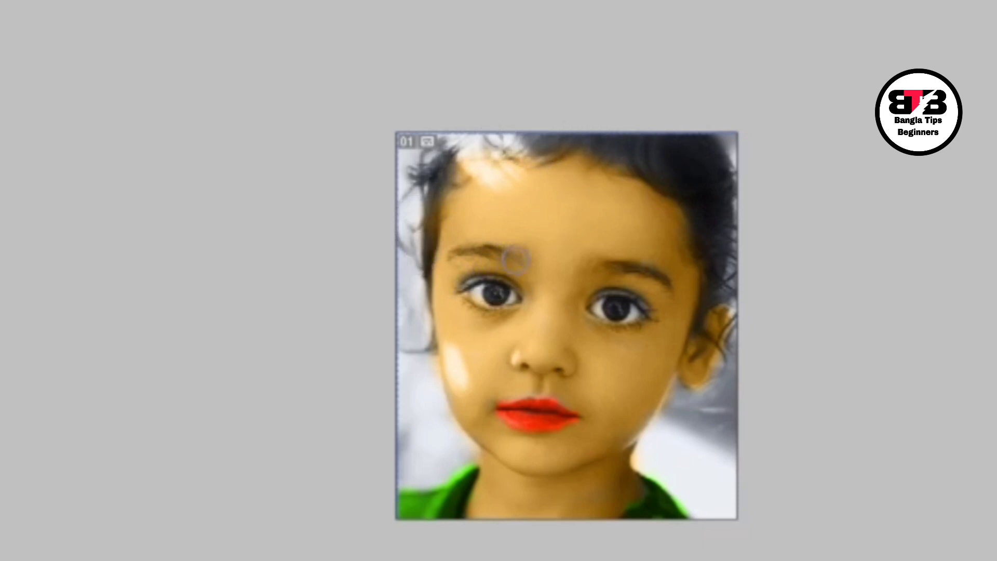
mouse_move(517, 260)
left_mouse_down()
mouse_move(495, 269)
mouse_move(464, 253)
left_mouse_up()
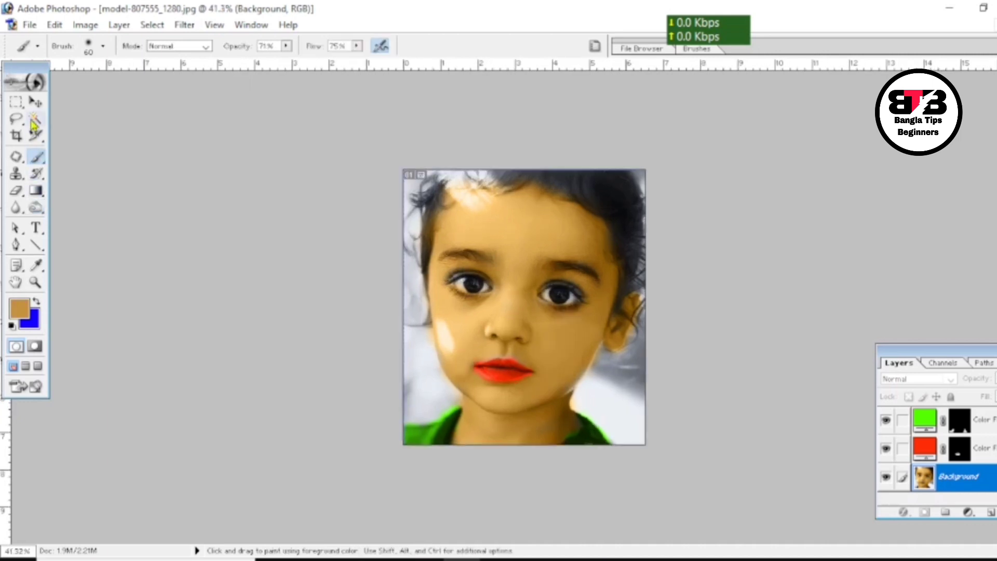
Inspect the colored forehead, eyebrows, eyes and surrounding skin up close, then return to a view of the whole face.
left_click(33, 104)
key("ctrl+plus")
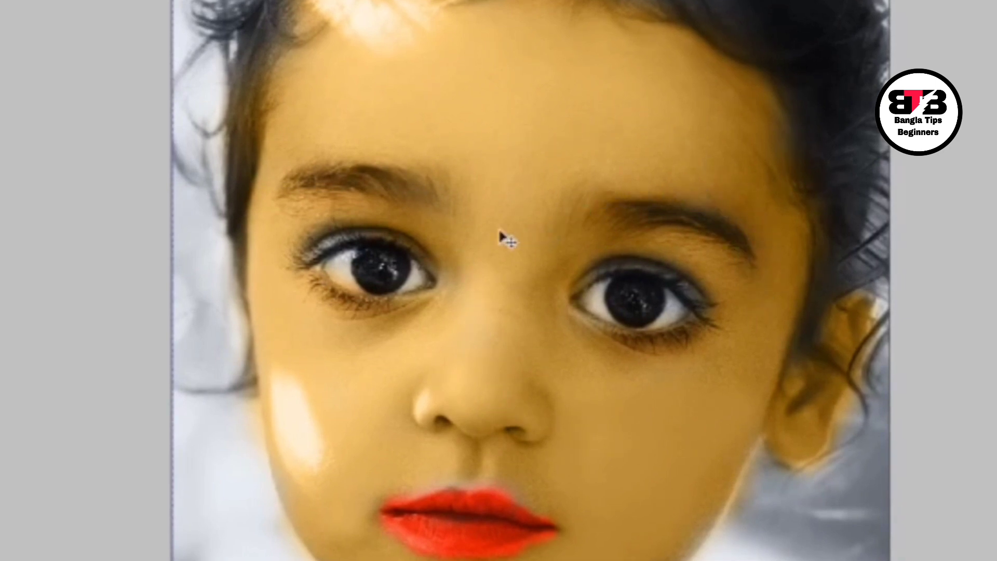
scroll(736, 206, "down", 1)
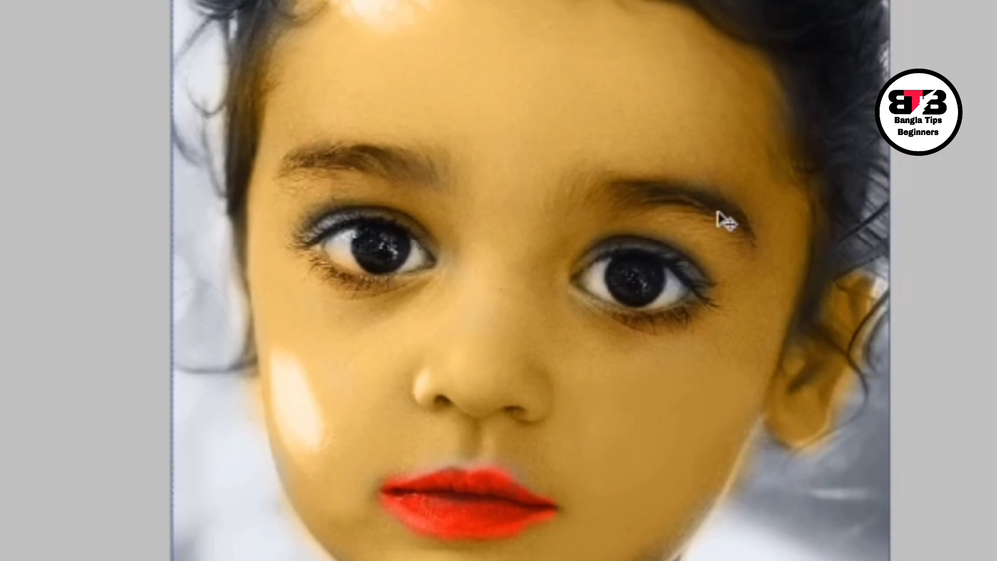
left_click(702, 188, "ctrl")
left_click(700, 208, "ctrl")
left_click(699, 231, "ctrl")
scroll(699, 236, "down", 4)
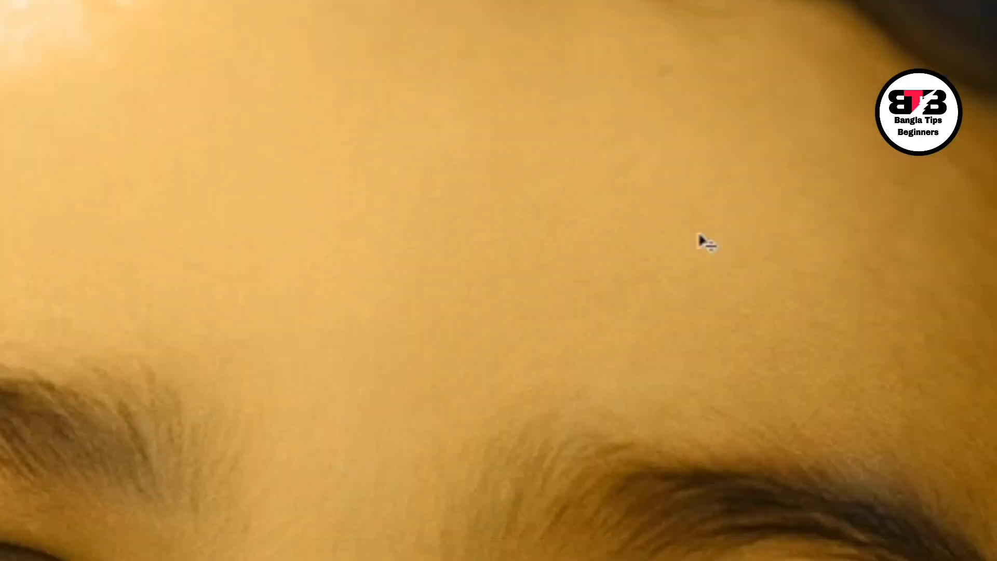
scroll(700, 240, "down", 15)
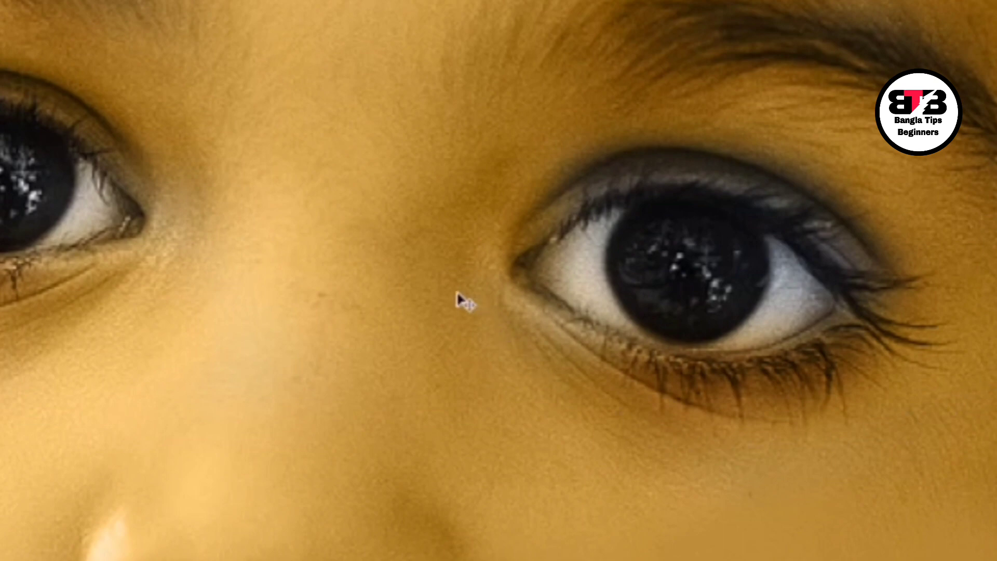
left_click(690, 345, "alt")
left_click(691, 345, "alt")
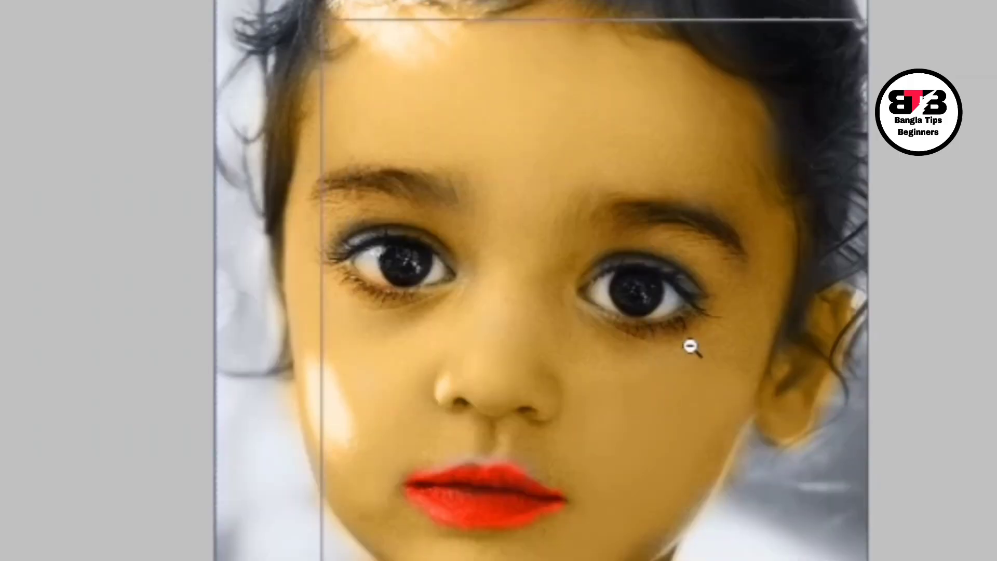
left_click(696, 349, "alt")
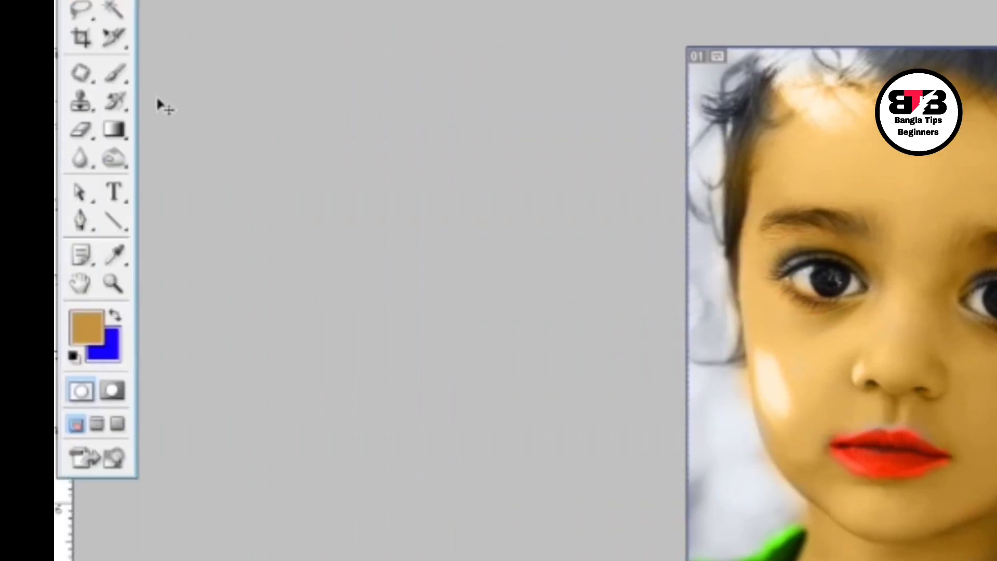
Activate the Brush tool and set its opacity to 52% and its flow to 63%.
right_click(114, 77)
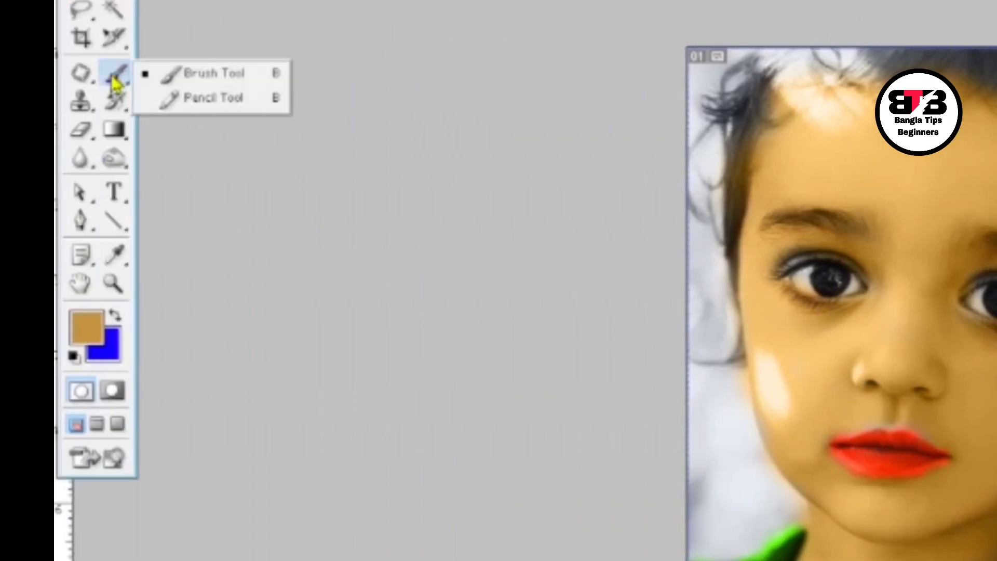
left_click(200, 77)
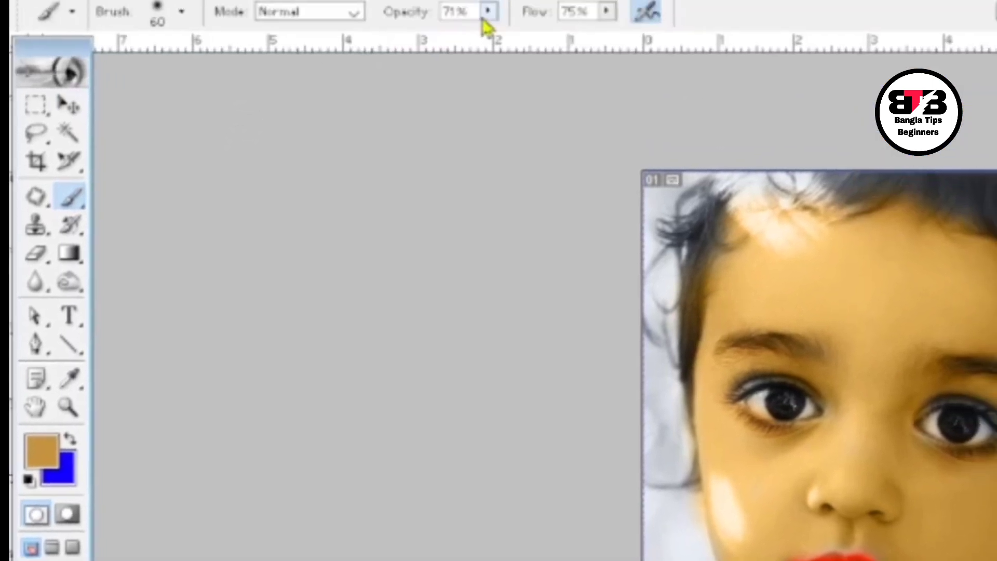
left_click(478, 36)
left_click_drag(475, 62, 459, 74)
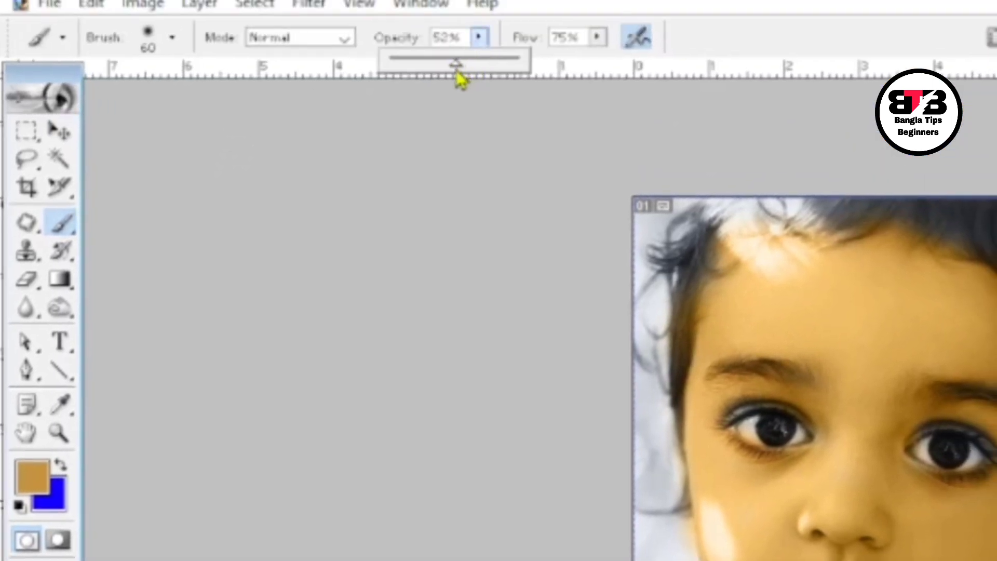
left_click(598, 36)
mouse_move(595, 64)
left_mouse_down()
mouse_move(572, 73)
mouse_move(584, 77)
left_mouse_up()
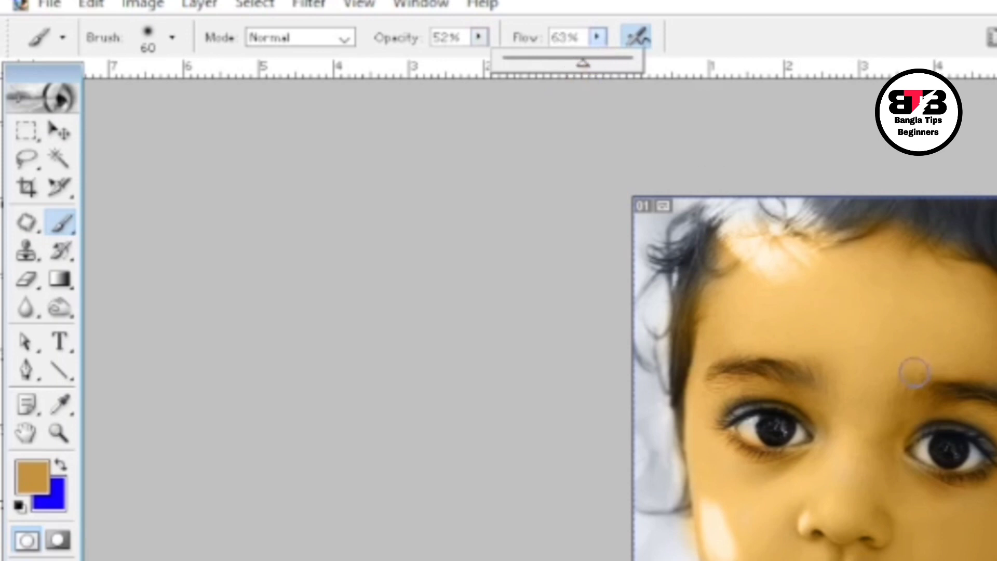